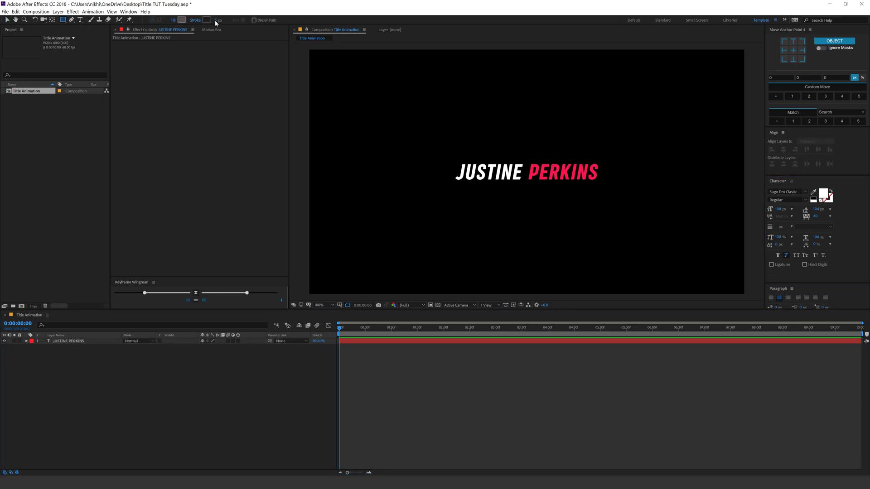
Step: Draw a rectangle around the title text with a 20 px white (FFFFFF) stroke
{"action": "left_click", "coordinate": [216, 20]}
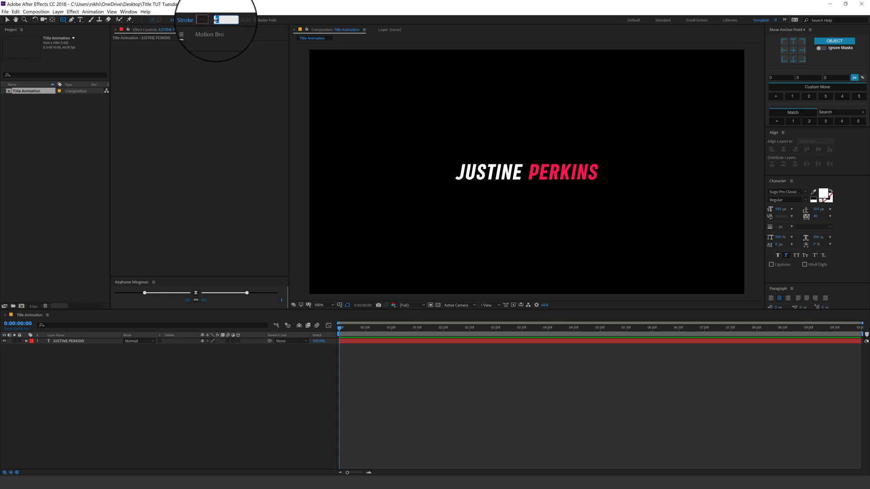
{"action": "type", "text": "20"}
{"action": "key", "text": "Return"}
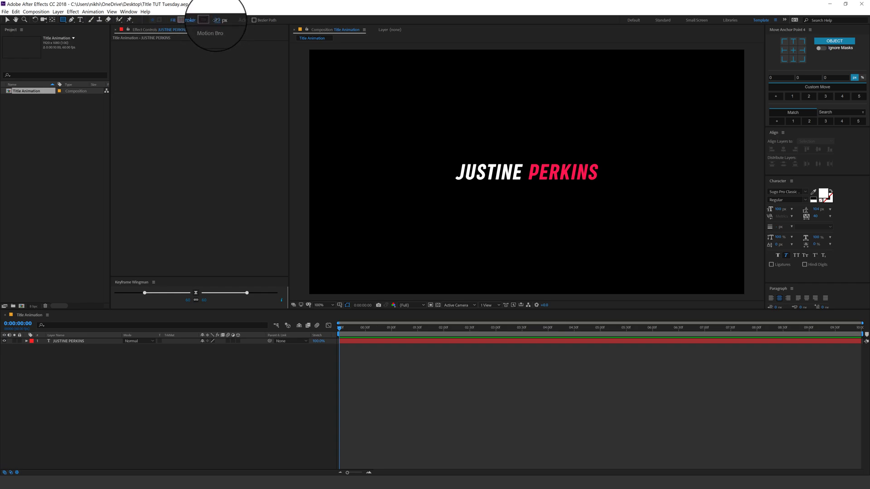
{"action": "left_click", "coordinate": [207, 21]}
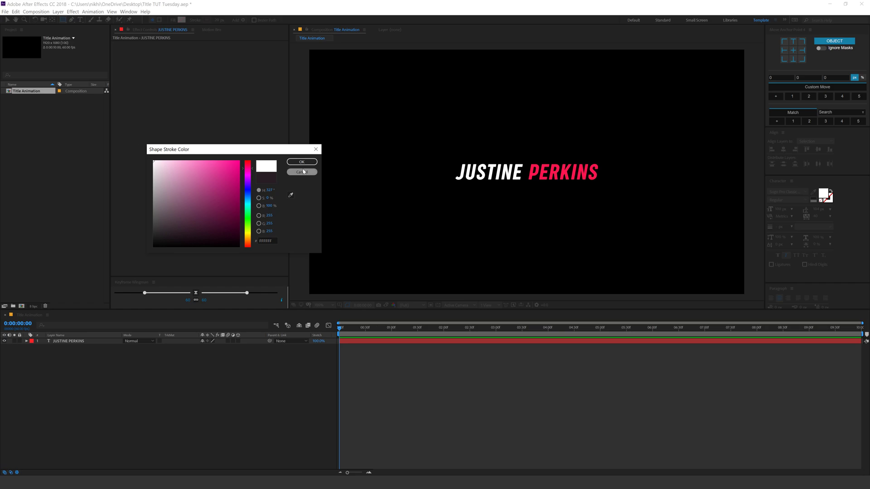
{"action": "key", "text": "Return"}
{"action": "mouse_move", "coordinate": [439, 148]}
{"action": "left_mouse_down"}
{"action": "mouse_move", "coordinate": [531, 184]}
{"action": "mouse_move", "coordinate": [607, 191]}
{"action": "left_mouse_up"}
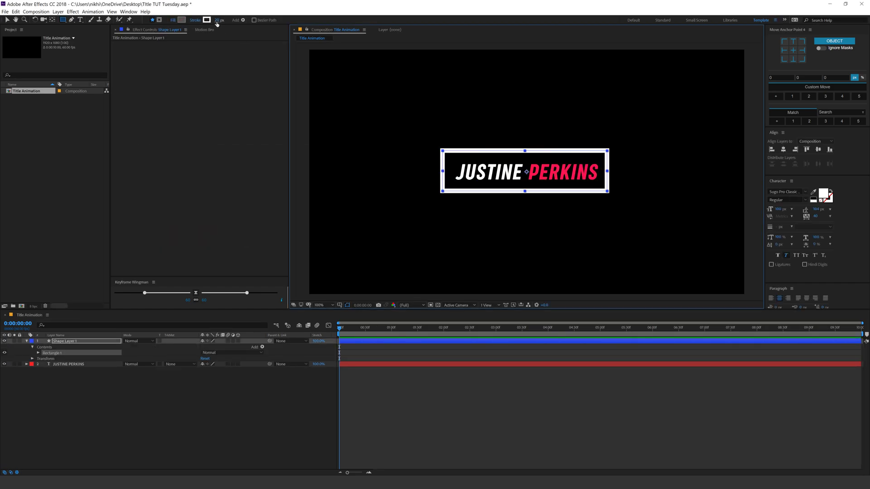
Step: Reduce the rectangle's stroke width to 15 px
{"action": "left_click", "coordinate": [218, 21]}
{"action": "type", "text": "015"}
{"action": "key", "text": "Return"}
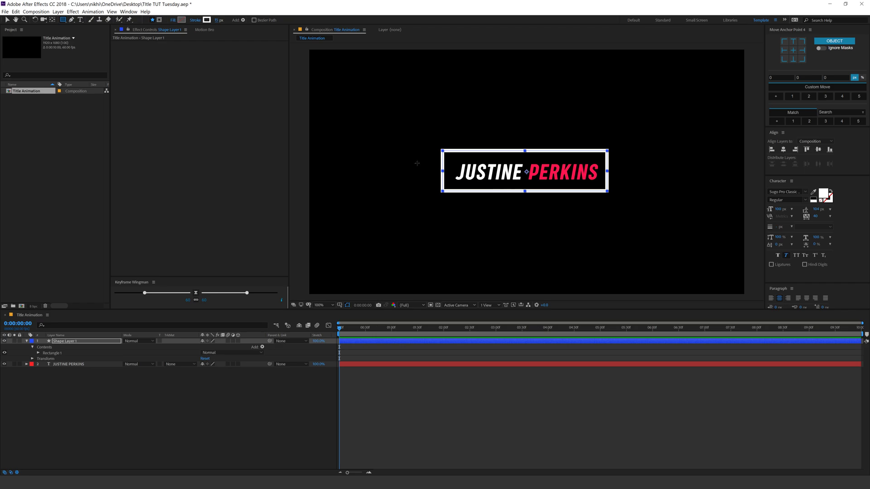
Step: Centre the rectangle layer's anchor point and align the layer to the centre of the composition
{"action": "left_click", "coordinate": [7, 20]}
{"action": "left_click", "coordinate": [793, 50]}
{"action": "left_click", "coordinate": [785, 149]}
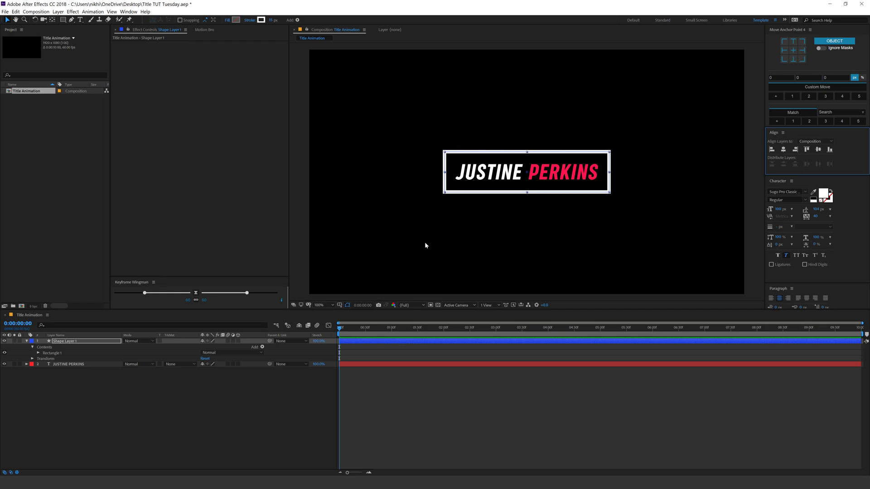
Step: Change the rectangle's stroke colour to the pink sampled from the title's second word (FF164D)
{"action": "left_click", "coordinate": [291, 195]}
{"action": "left_click", "coordinate": [542, 167]}
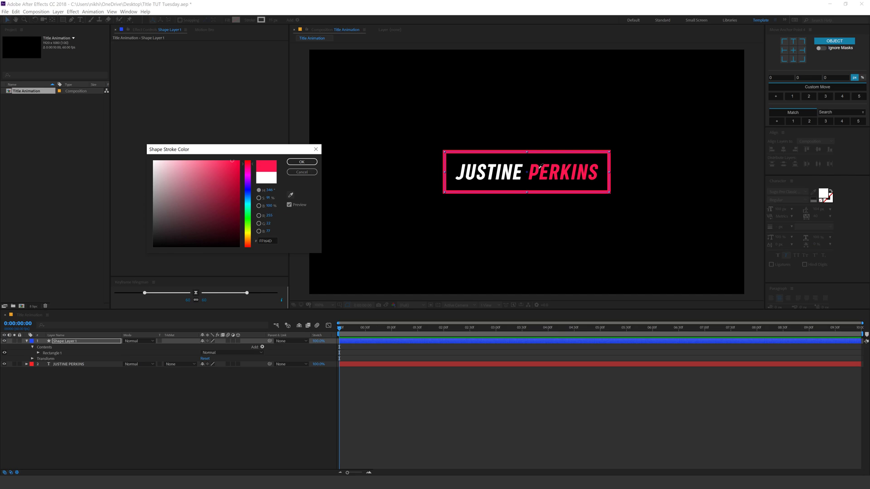
{"action": "left_click", "coordinate": [302, 161]}
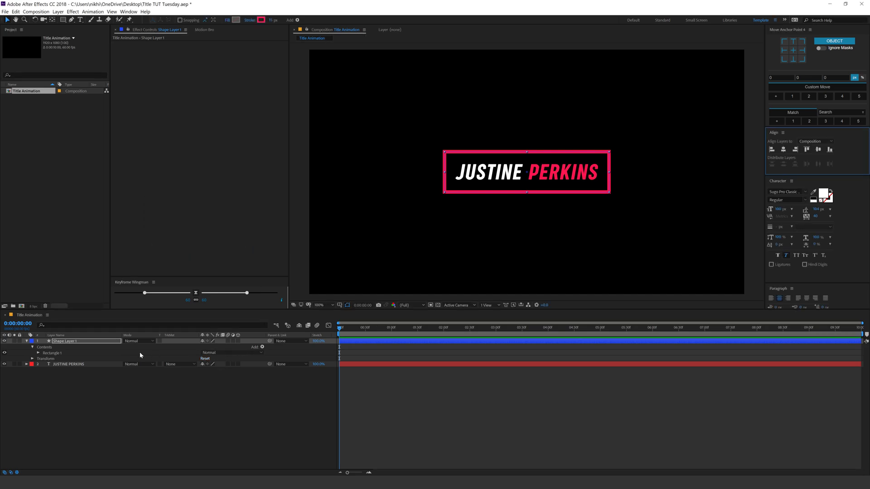
Step: Rename the rectangle's shape layer to Box
{"action": "left_click", "coordinate": [69, 343]}
{"action": "key", "text": "Return"}
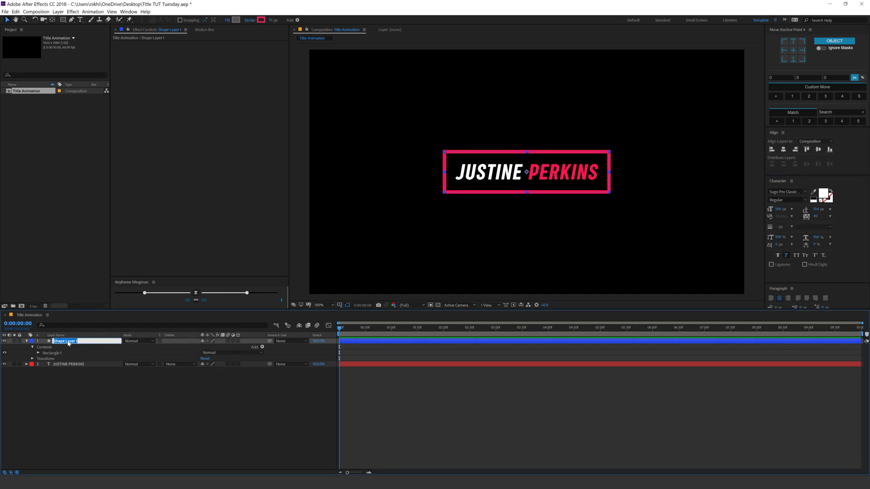
{"action": "type", "text": "Box"}
{"action": "key", "text": "Return"}
{"action": "left_click", "coordinate": [137, 414]}
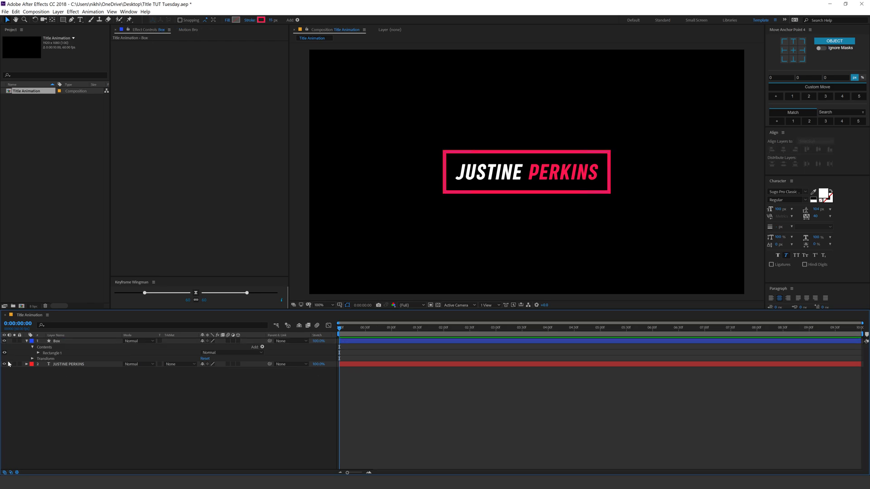
Step: At 0:00:00:30, set the size of the Box layer's rectangle path to 0, 0 with its proportions unlinked
{"action": "left_click", "coordinate": [56, 342]}
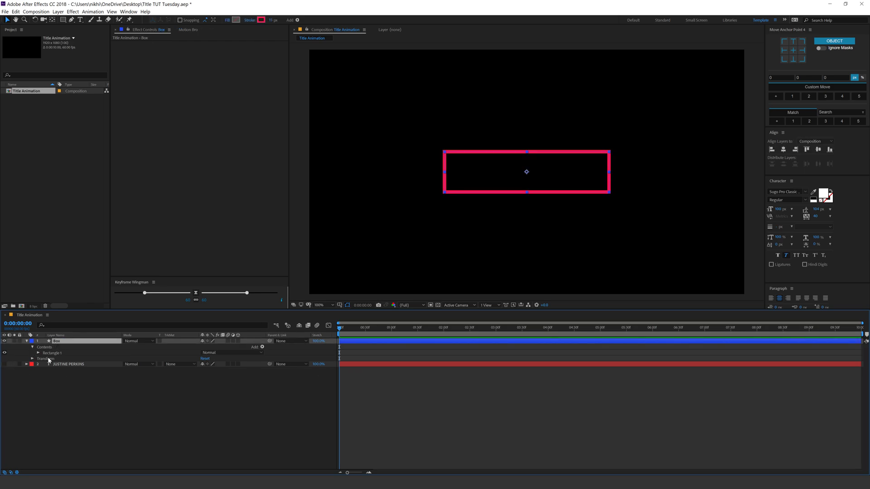
{"action": "scroll", "coordinate": [391, 448], "scroll_direction": "up", "scroll_amount": 3}
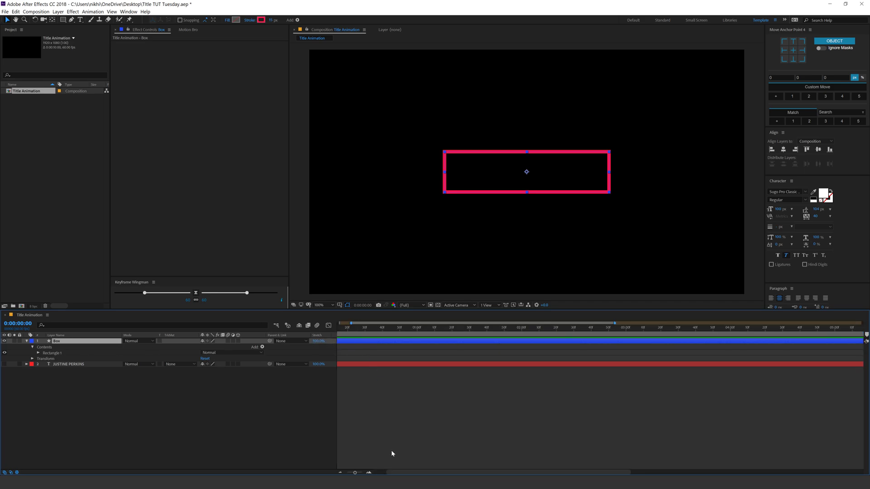
{"action": "left_click", "coordinate": [392, 329]}
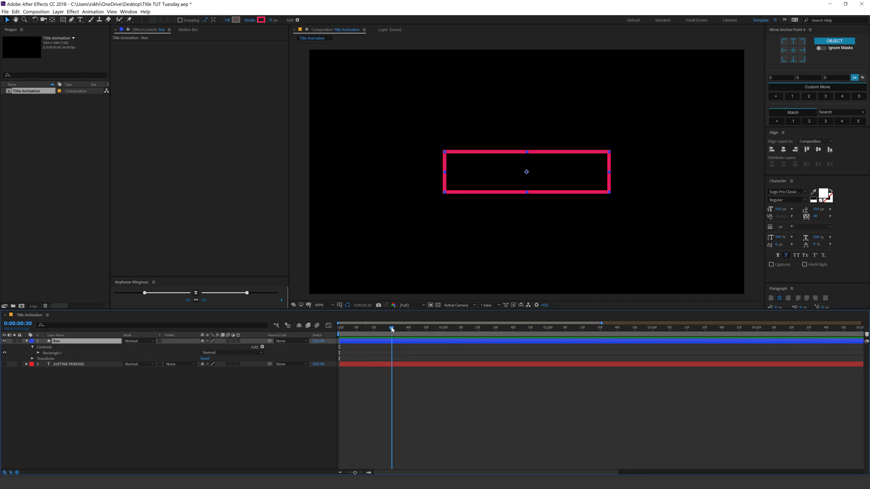
{"action": "left_click", "coordinate": [39, 354]}
{"action": "left_click", "coordinate": [44, 359]}
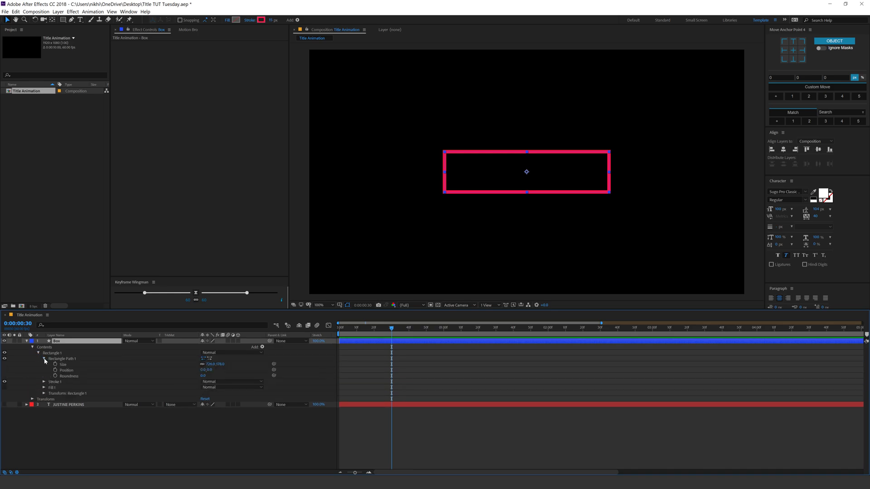
{"action": "mouse_move", "coordinate": [210, 367]}
{"action": "left_mouse_down"}
{"action": "mouse_move", "coordinate": [200, 366]}
{"action": "mouse_move", "coordinate": [208, 366]}
{"action": "left_mouse_up"}
{"action": "left_click", "coordinate": [211, 365]}
{"action": "type", "text": "0"}
{"action": "key", "text": "Return"}
{"action": "key", "text": "Return"}
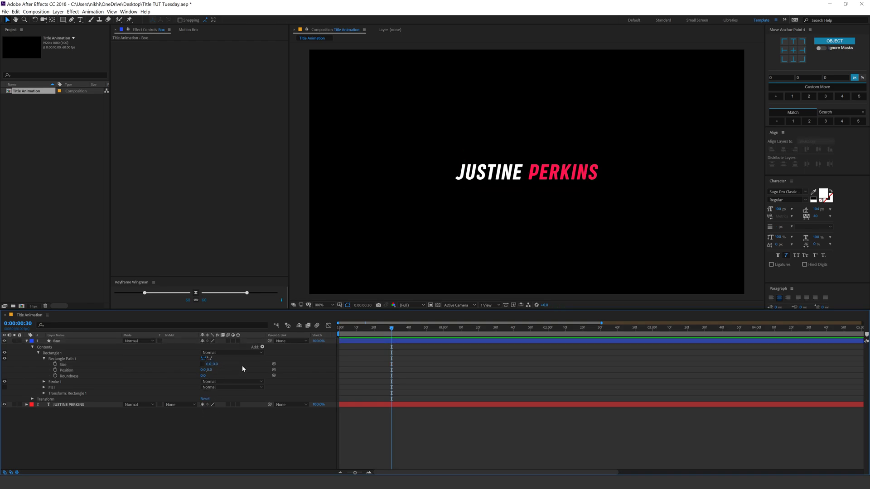
Step: Widen the rectangle path to about 710 with zero height and start keyframing its Size
{"action": "left_click_drag", "start_coordinate": [209, 365], "coordinate": [437, 361]}
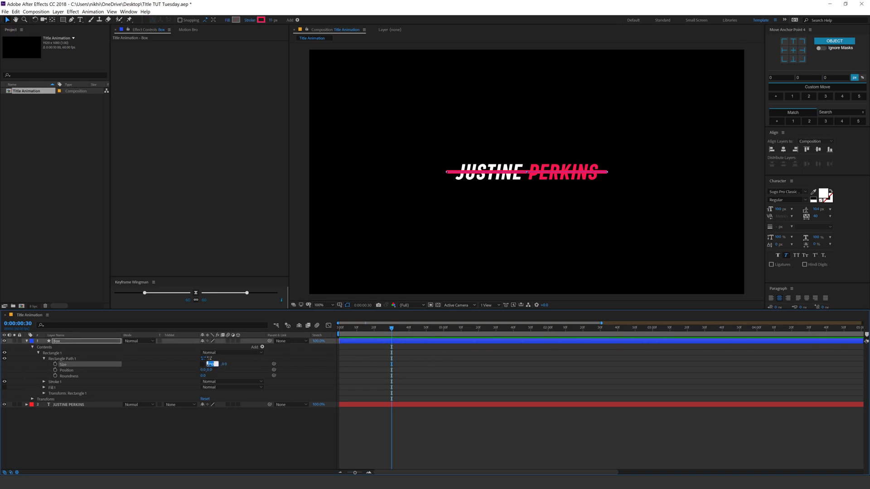
{"action": "left_click", "coordinate": [252, 369]}
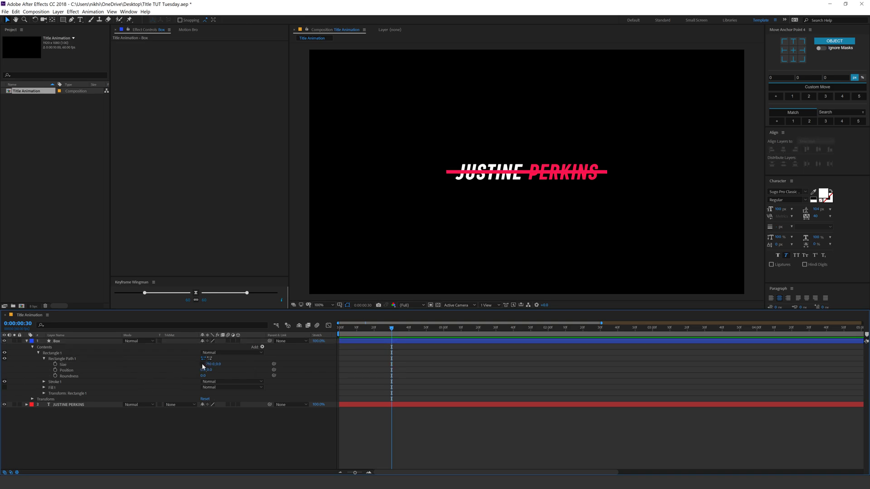
{"action": "left_click", "coordinate": [55, 365]}
Step: Set the rectangle path's width to 0 at the start of the timeline and scrub through the line's growth
{"action": "left_click_drag", "start_coordinate": [388, 333], "coordinate": [282, 334]}
{"action": "left_click", "coordinate": [210, 364]}
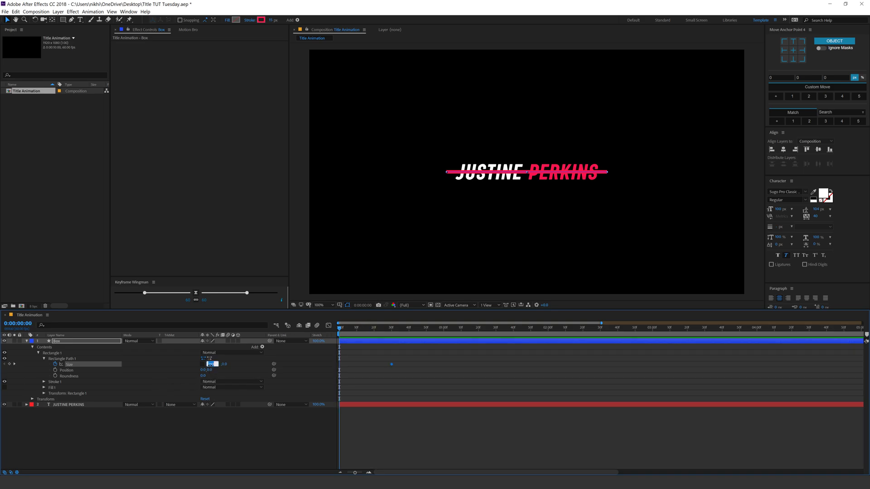
{"action": "type", "text": "0"}
{"action": "key", "text": "Return"}
{"action": "left_click_drag", "start_coordinate": [341, 330], "coordinate": [398, 330]}
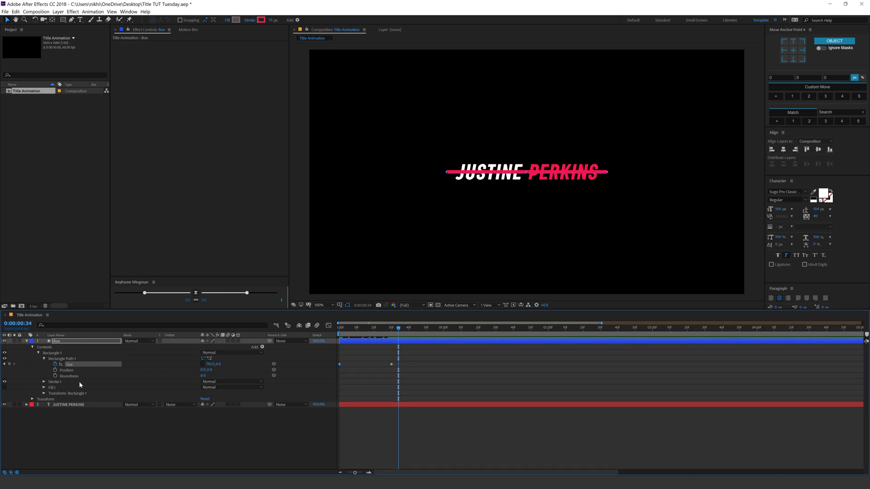
Step: At 0:00:01:30, increase the rectangle path's height until the box encloses the title, toggling the text layer's visibility meanwhile
{"action": "left_click", "coordinate": [4, 405]}
{"action": "left_click_drag", "start_coordinate": [337, 330], "coordinate": [496, 338]}
{"action": "left_click_drag", "start_coordinate": [220, 367], "coordinate": [289, 366]}
{"action": "left_click", "coordinate": [5, 405]}
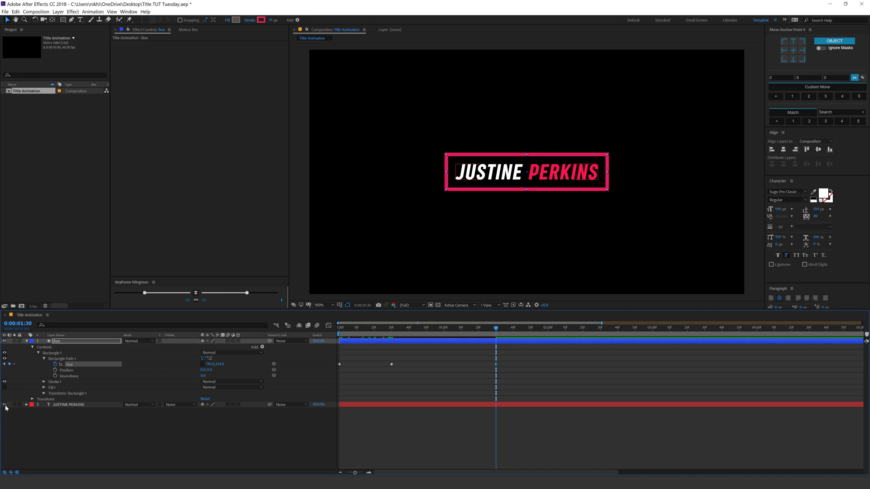
Step: Refine the rectangle path's height at 0:00:01:30, trying 150 and settling on 160
{"action": "left_click", "coordinate": [219, 365]}
{"action": "type", "text": "150"}
{"action": "key", "text": "Return"}
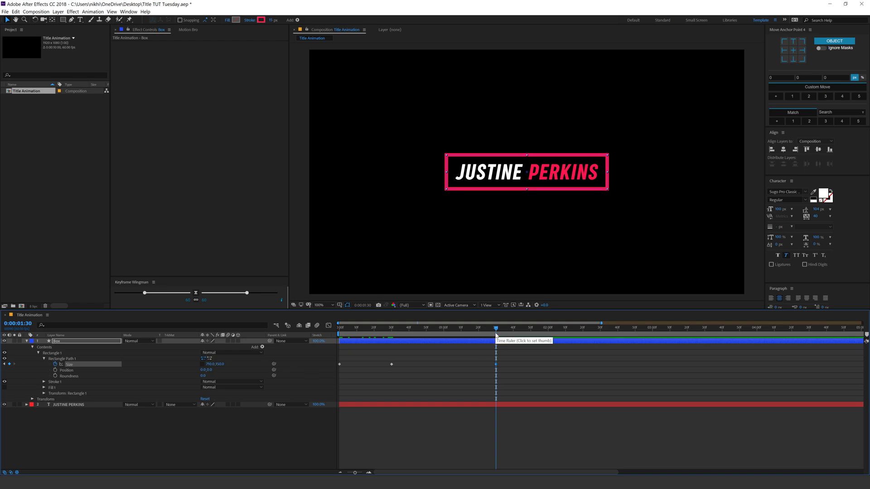
{"action": "left_click", "coordinate": [221, 364]}
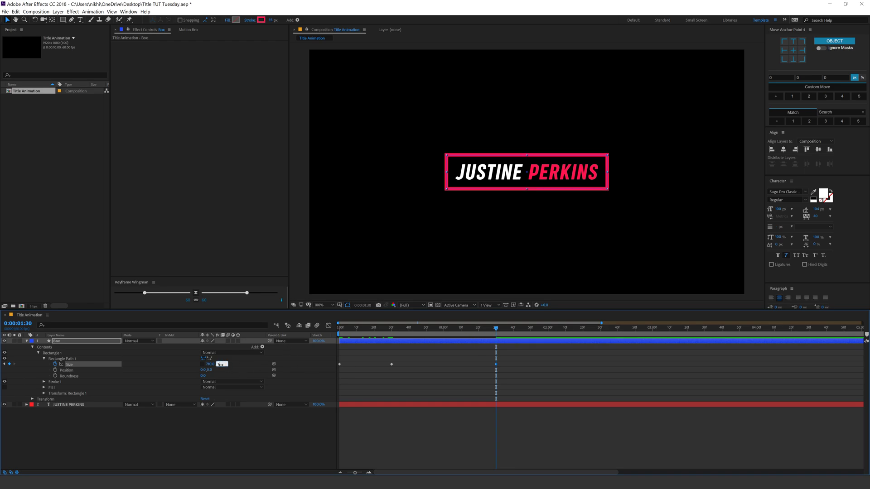
{"action": "type", "text": "160"}
{"action": "key", "text": "Return"}
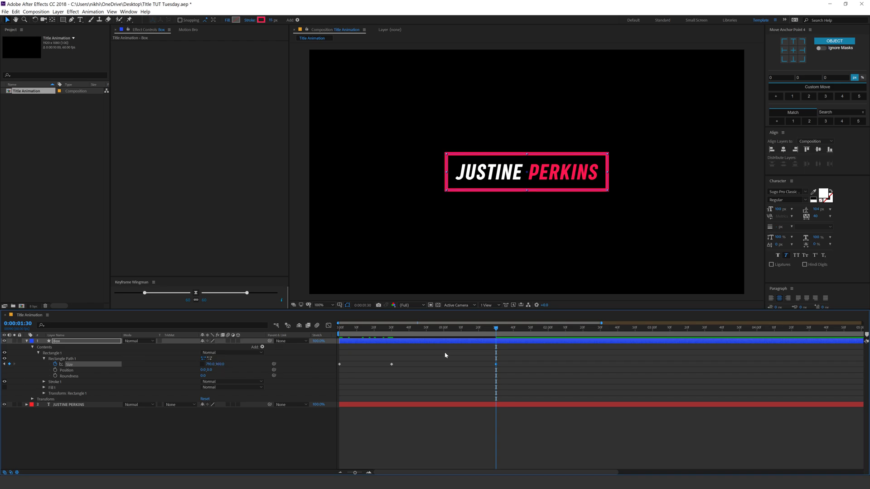
Step: Preview the box animation, apply Easy Ease to all three Size keyframes and open their speed graph
{"action": "key", "text": "space"}
{"action": "key", "text": "space"}
{"action": "left_click_drag", "start_coordinate": [514, 356], "coordinate": [332, 384]}
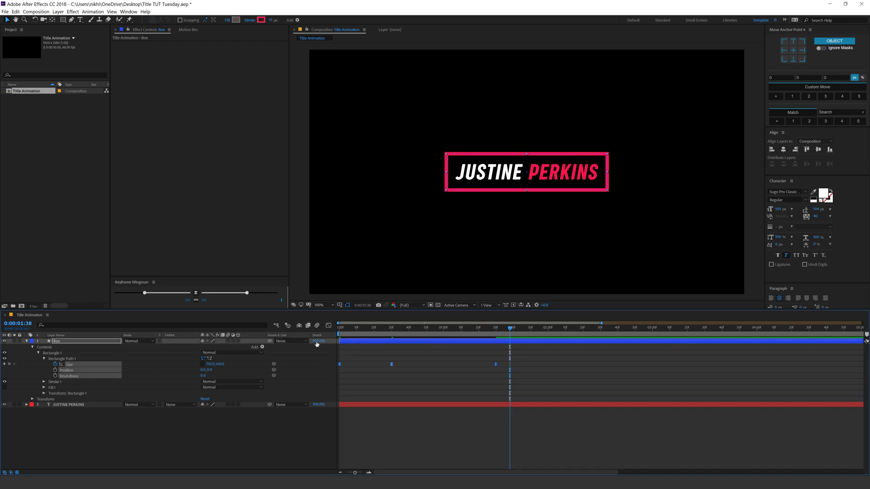
{"action": "left_click", "coordinate": [328, 327]}
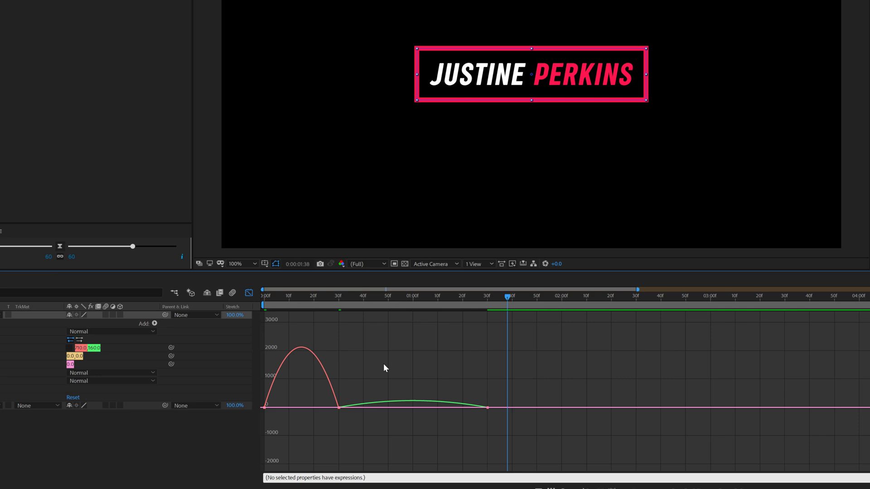
{"action": "right_click", "coordinate": [423, 376]}
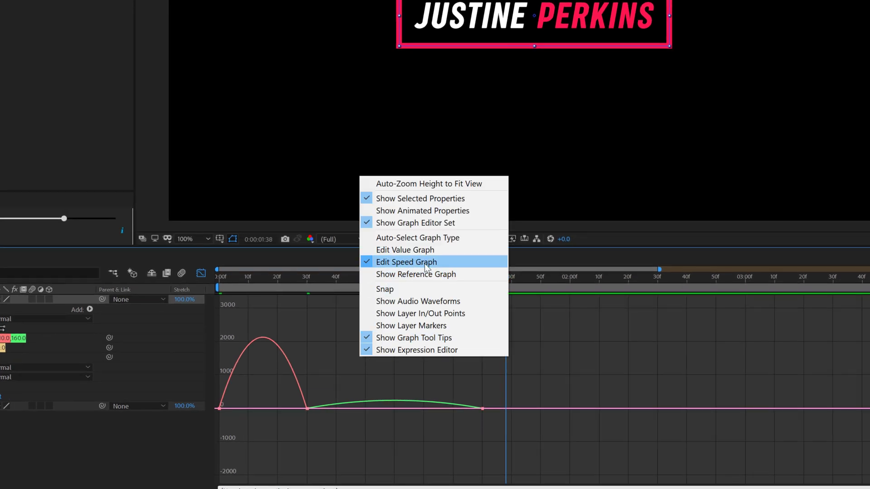
Step: Lengthen the speed handles between the first two Size keyframes to form a sharp peak in the width animation
{"action": "left_click", "coordinate": [265, 277]}
{"action": "left_click_drag", "start_coordinate": [327, 377], "coordinate": [265, 408]}
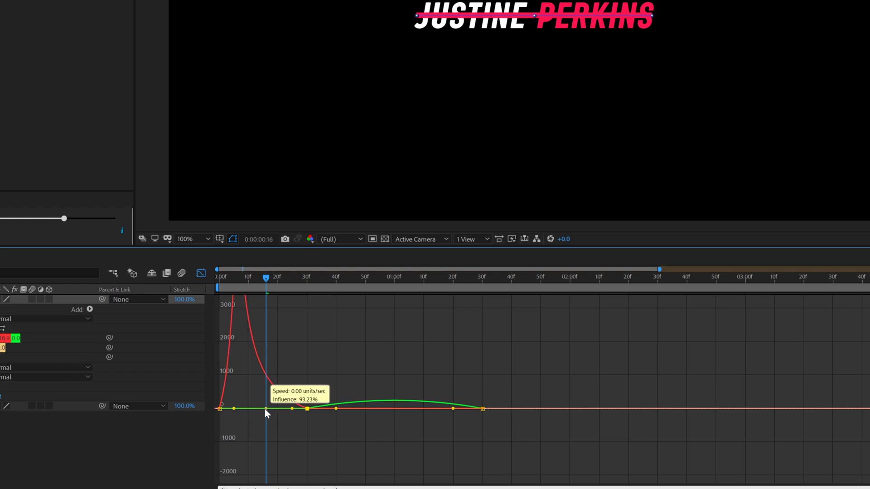
{"action": "left_click", "coordinate": [221, 409], "text": "shift"}
{"action": "left_click_drag", "start_coordinate": [234, 409], "coordinate": [263, 408]}
Step: Pull the speed handles of the second and third Size keyframes inward to form a sharp peak in the height animation
{"action": "left_click", "coordinate": [297, 427]}
{"action": "left_click", "coordinate": [307, 409]}
{"action": "left_click_drag", "start_coordinate": [337, 409], "coordinate": [387, 409]}
{"action": "left_click_drag", "start_coordinate": [494, 390], "coordinate": [402, 409]}
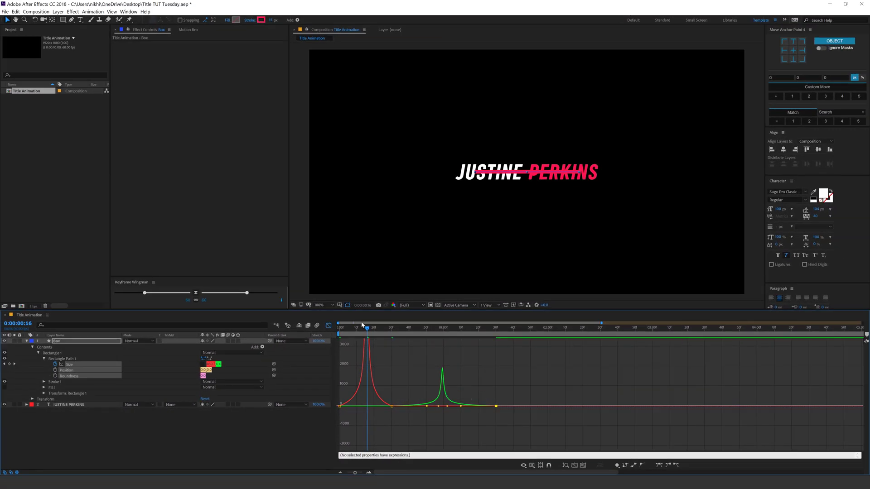
Step: Play back and scrub through the box animation to check its new easing
{"action": "key", "text": "space"}
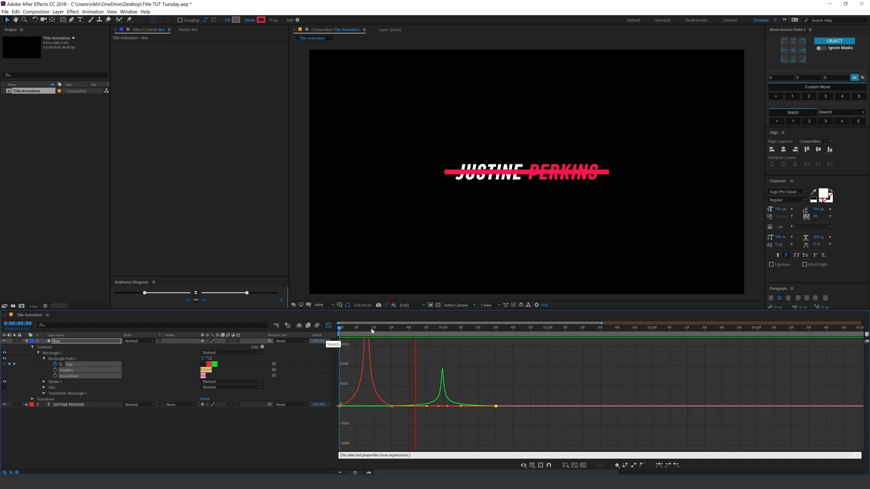
{"action": "key", "text": "space"}
{"action": "key", "text": "space"}
{"action": "left_click_drag", "start_coordinate": [370, 329], "coordinate": [461, 329]}
{"action": "left_click_drag", "start_coordinate": [399, 330], "coordinate": [510, 341]}
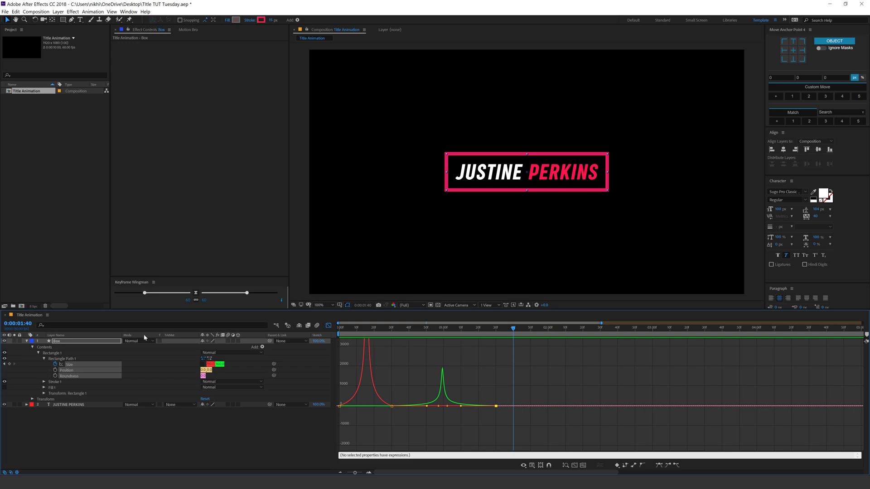
Step: Collapse the Box layer, duplicate it and rename the copy to Matte
{"action": "left_click", "coordinate": [26, 342]}
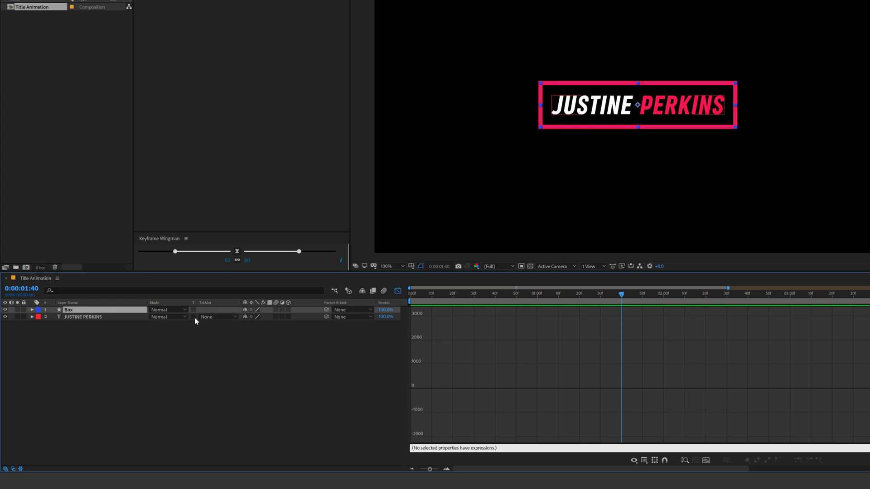
{"action": "key", "text": "ctrl+d"}
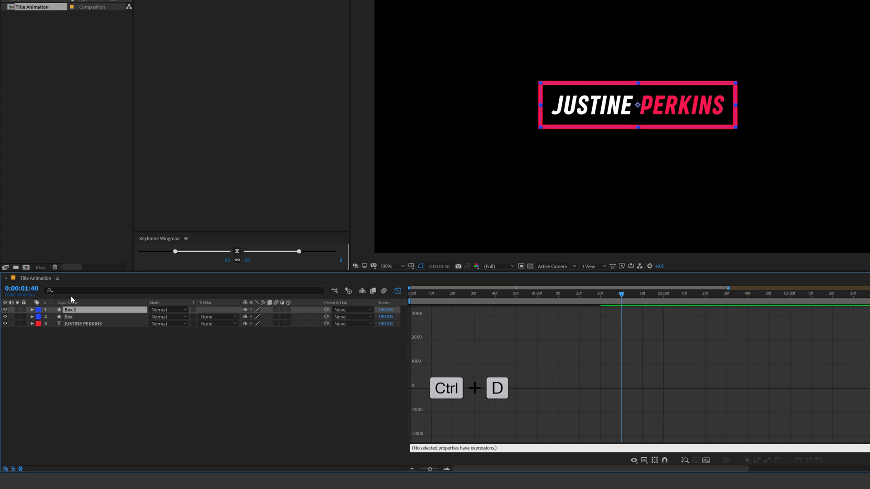
{"action": "key", "text": "Return"}
{"action": "type", "text": "Matte"}
{"action": "key", "text": "Return"}
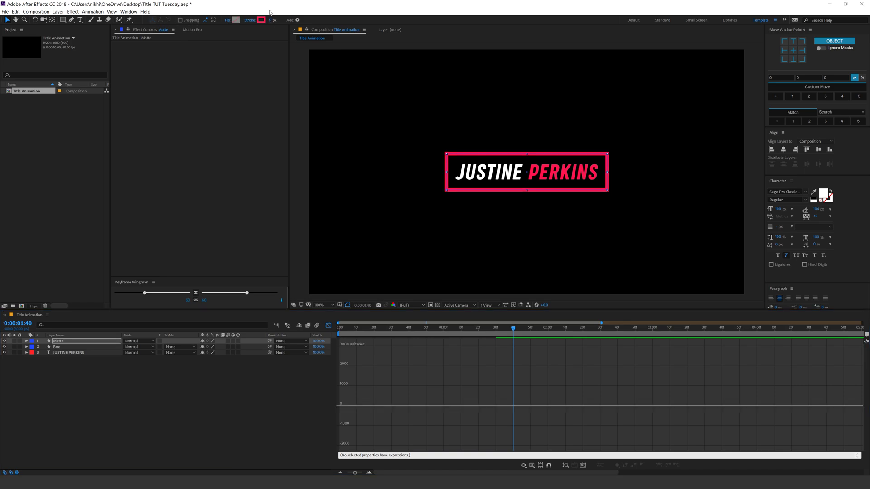
Step: Set the Matte layer's fill colour to white (FFFFFF)
{"action": "left_click", "coordinate": [237, 20]}
{"action": "left_click", "coordinate": [154, 161]}
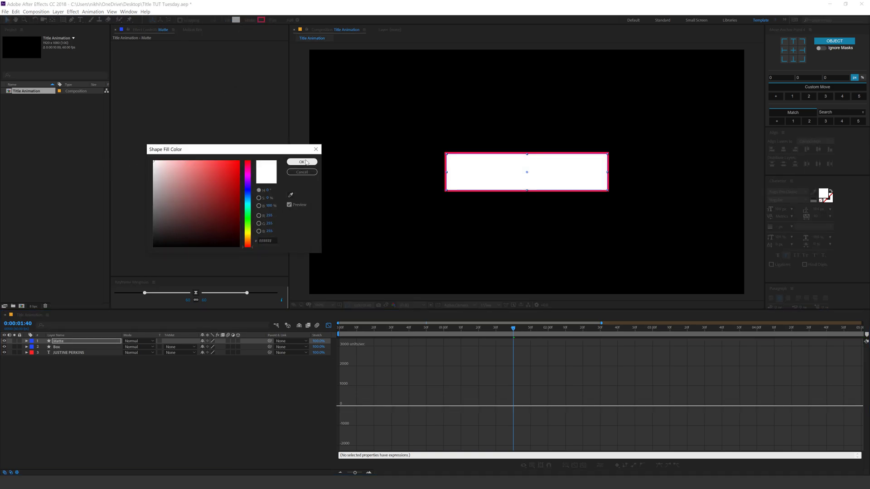
{"action": "left_click", "coordinate": [300, 172]}
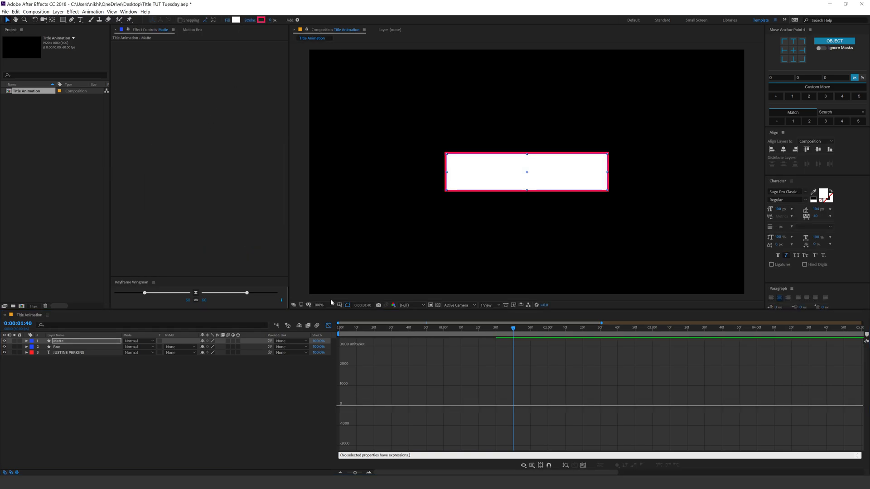
Step: Apply the Set Matte effect to the name text layer
{"action": "left_click", "coordinate": [328, 326]}
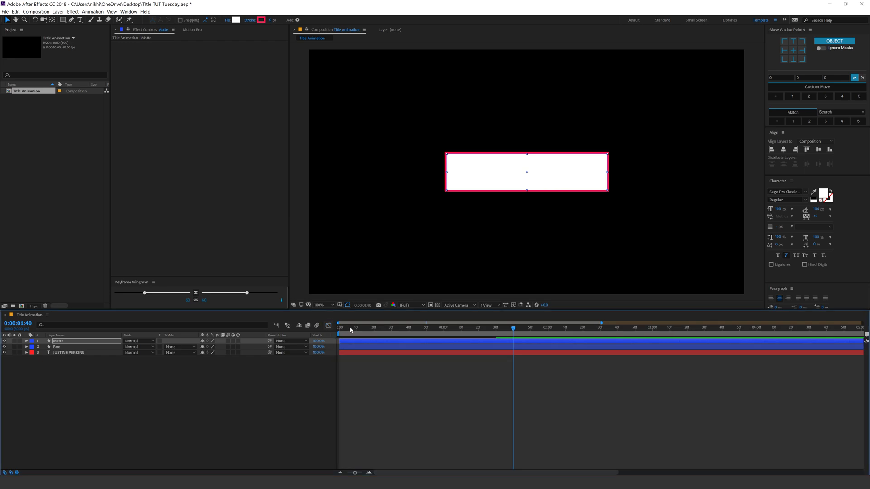
{"action": "left_click", "coordinate": [65, 353]}
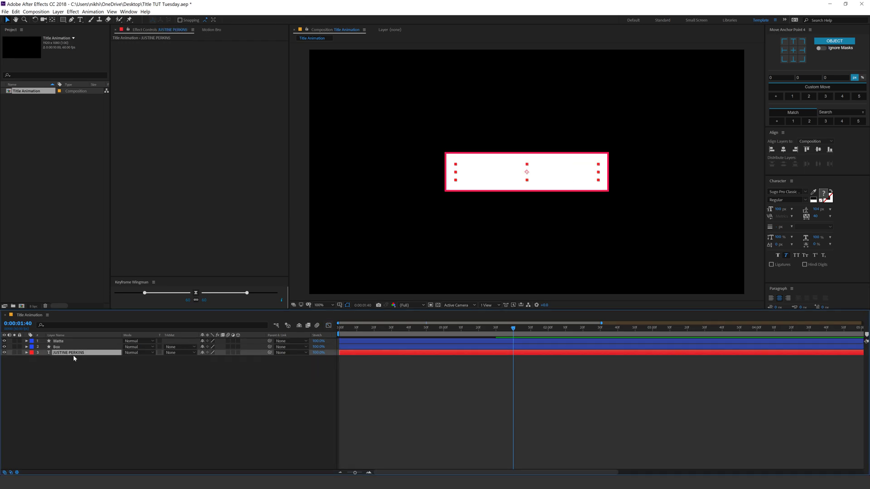
{"action": "key", "text": "ctrl+space"}
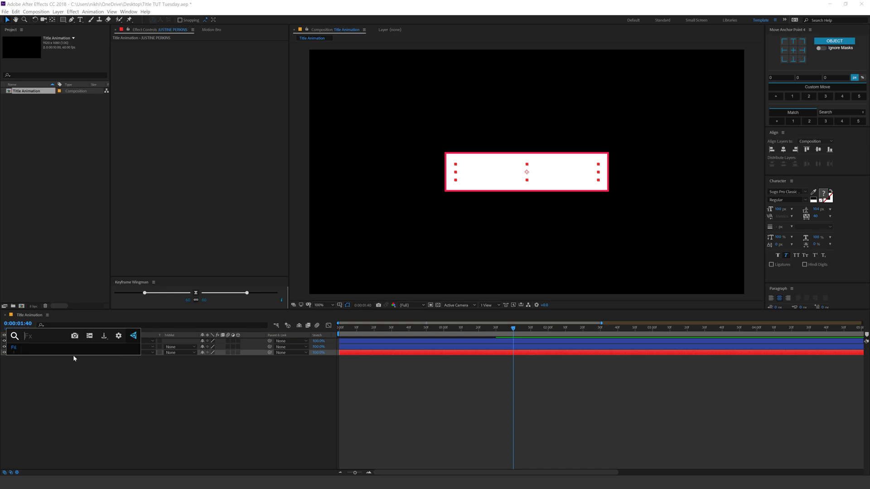
{"action": "type", "text": "set"}
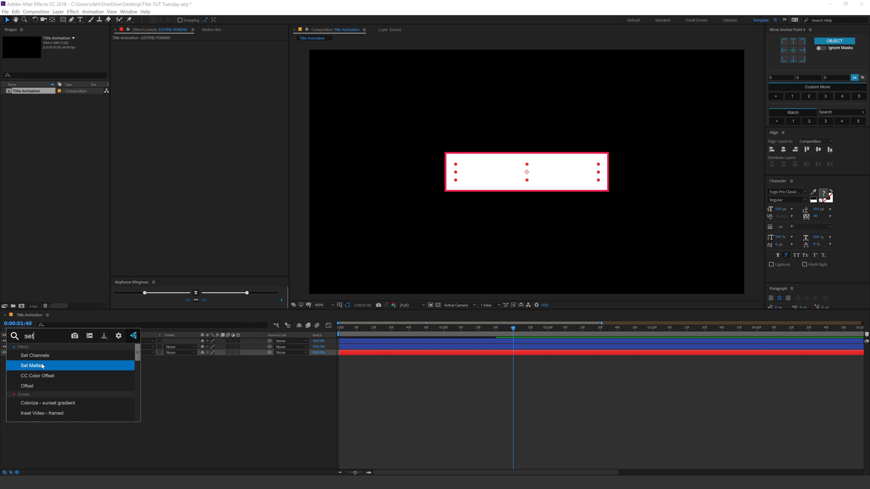
{"action": "left_click", "coordinate": [42, 366]}
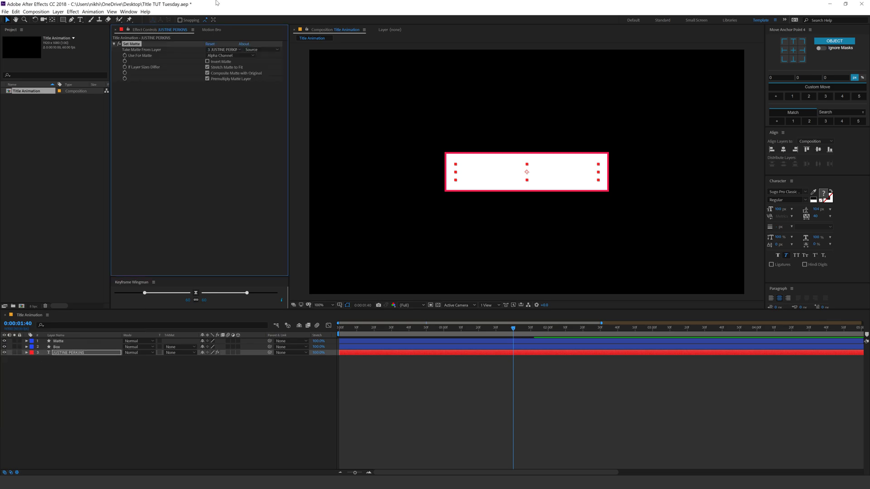
{"action": "left_click", "coordinate": [129, 12]}
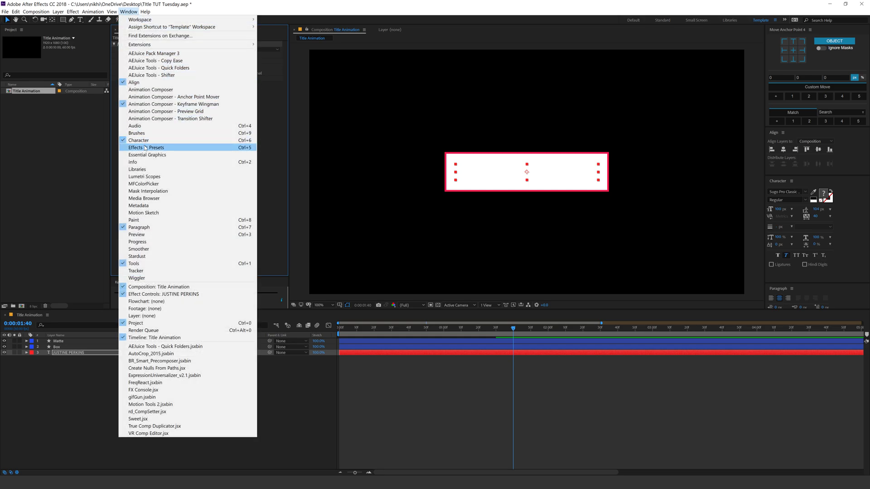
{"action": "left_click", "coordinate": [281, 378]}
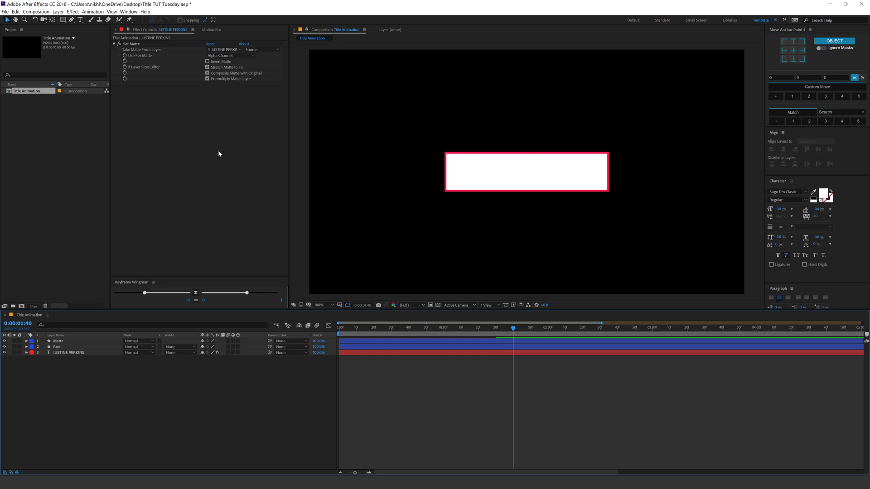
Step: Make the text layer's Set Matte effect take its matte from the Matte layer, and hide the Matte layer
{"action": "left_click", "coordinate": [230, 50]}
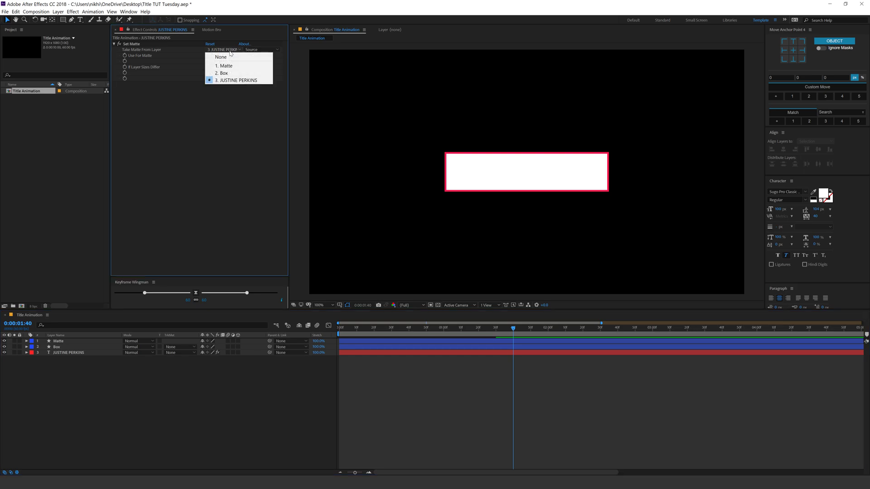
{"action": "left_click", "coordinate": [138, 50]}
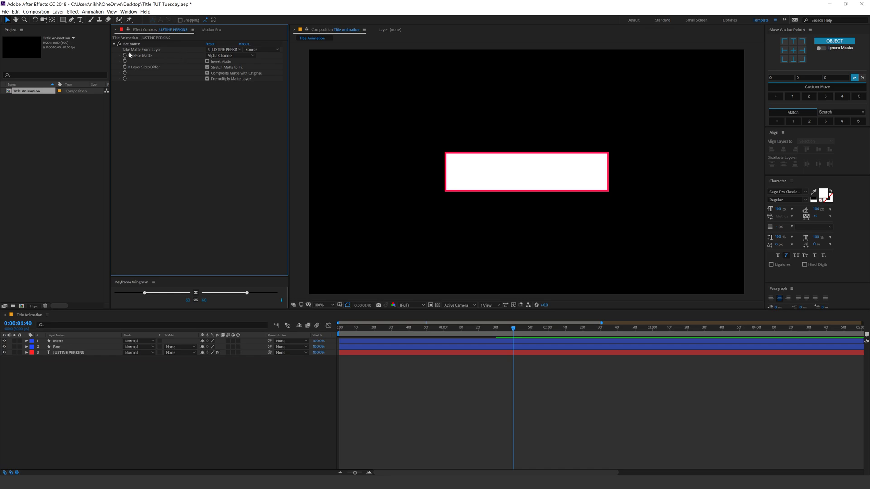
{"action": "left_click", "coordinate": [224, 49]}
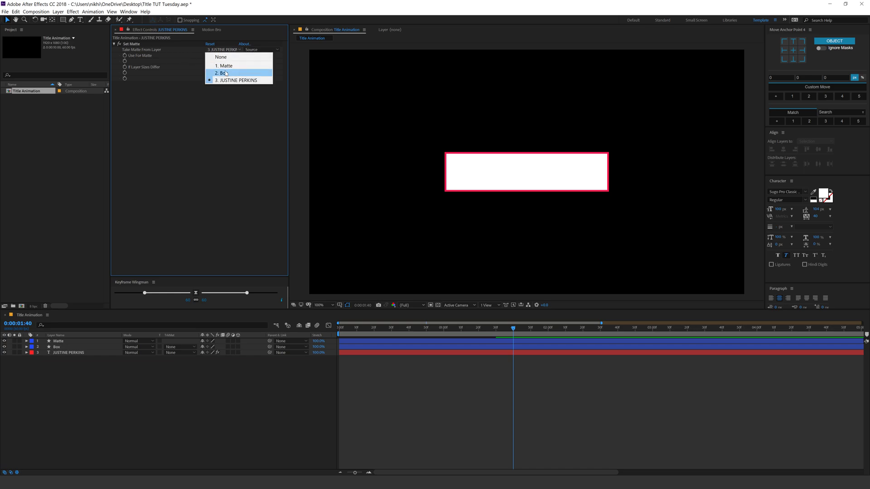
{"action": "left_click", "coordinate": [226, 66]}
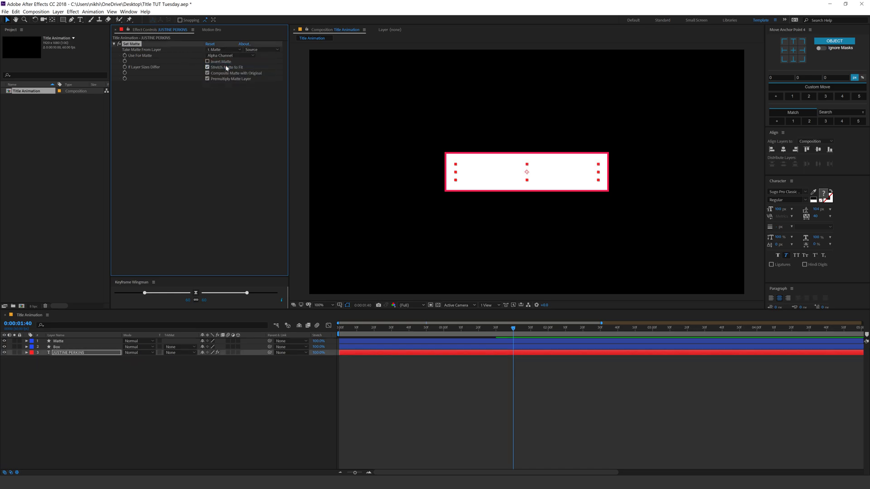
{"action": "left_click", "coordinate": [4, 341]}
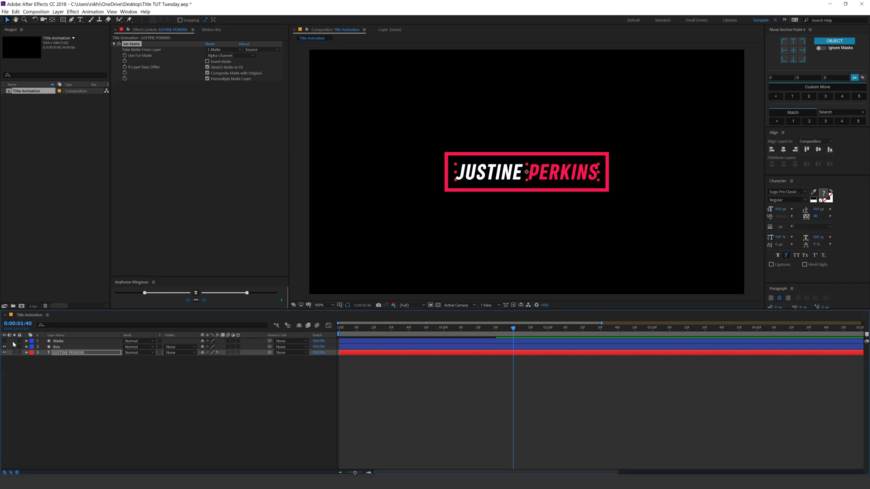
{"action": "left_click", "coordinate": [513, 198]}
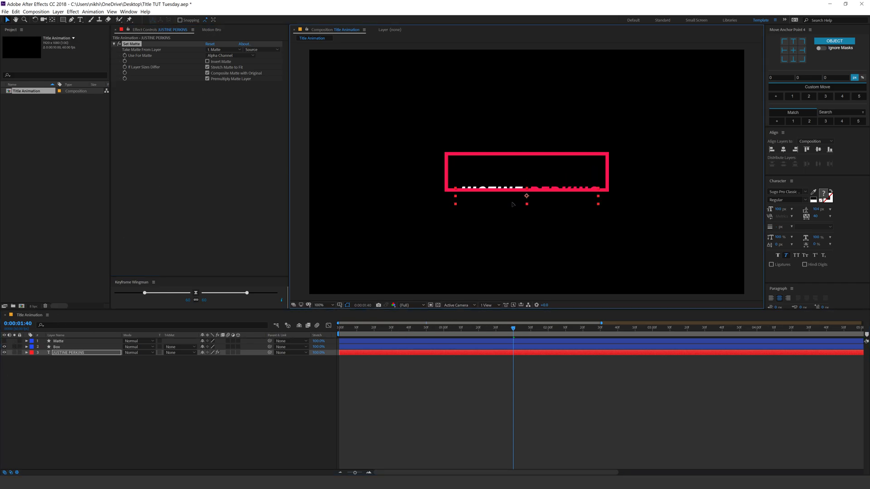
Step: Add a Position keyframe to the text layer at 0:00:01:30
{"action": "left_click_drag", "start_coordinate": [393, 332], "coordinate": [495, 337]}
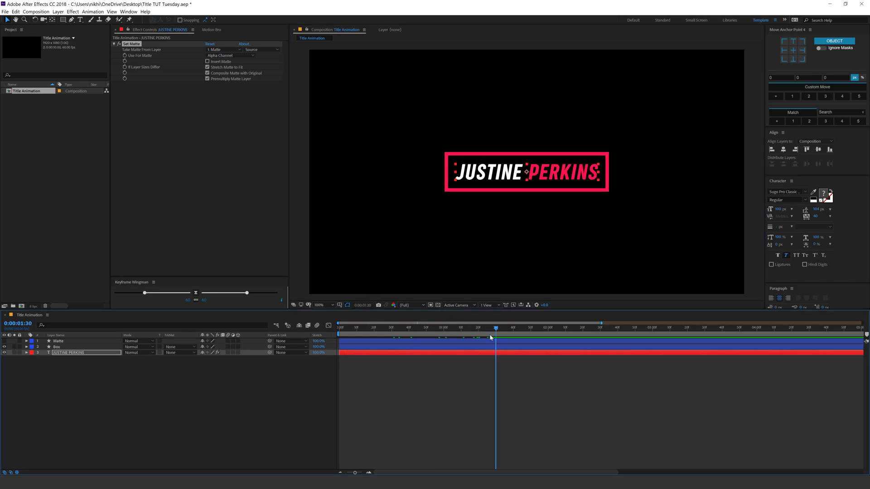
{"action": "left_click", "coordinate": [66, 354]}
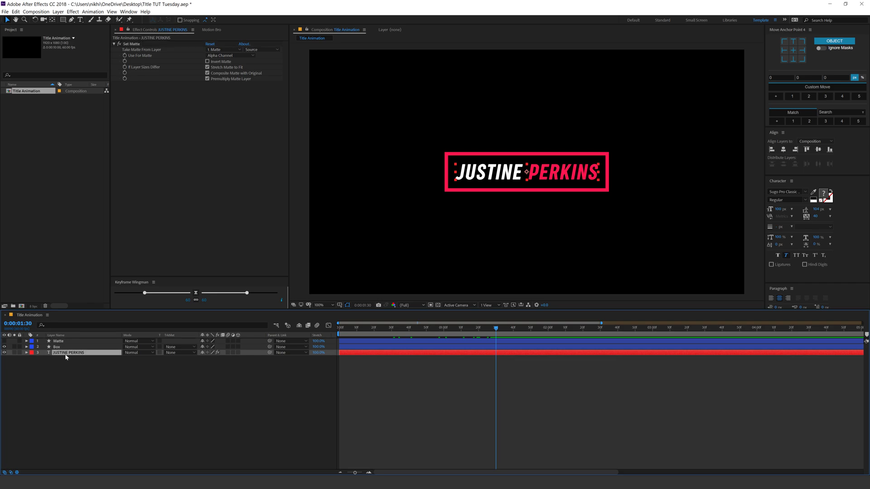
{"action": "key", "text": "p"}
{"action": "left_click", "coordinate": [43, 358]}
Step: At 0:00:00:30, move the text straight down to just below the pink line to set its starting Position keyframe
{"action": "left_click_drag", "start_coordinate": [496, 328], "coordinate": [392, 339]}
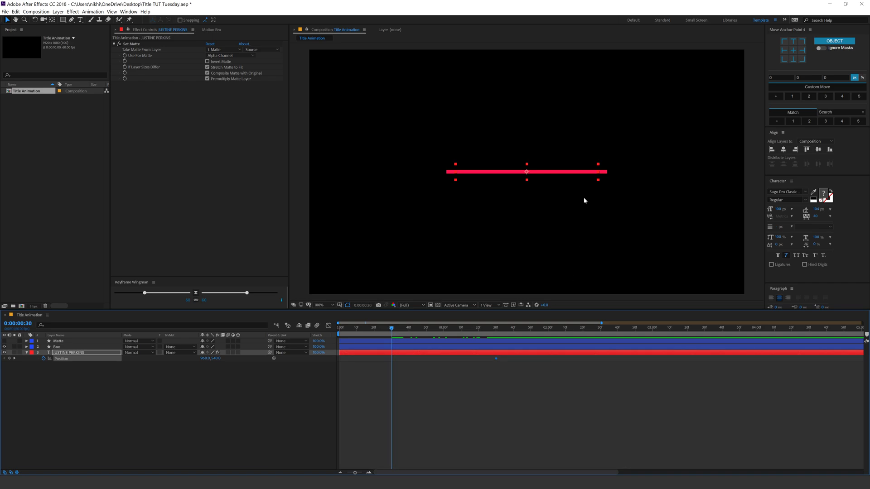
{"action": "left_click_drag", "start_coordinate": [527, 174], "coordinate": [527, 191]}
{"action": "left_click", "coordinate": [507, 369]}
{"action": "left_click_drag", "start_coordinate": [508, 365], "coordinate": [535, 358]}
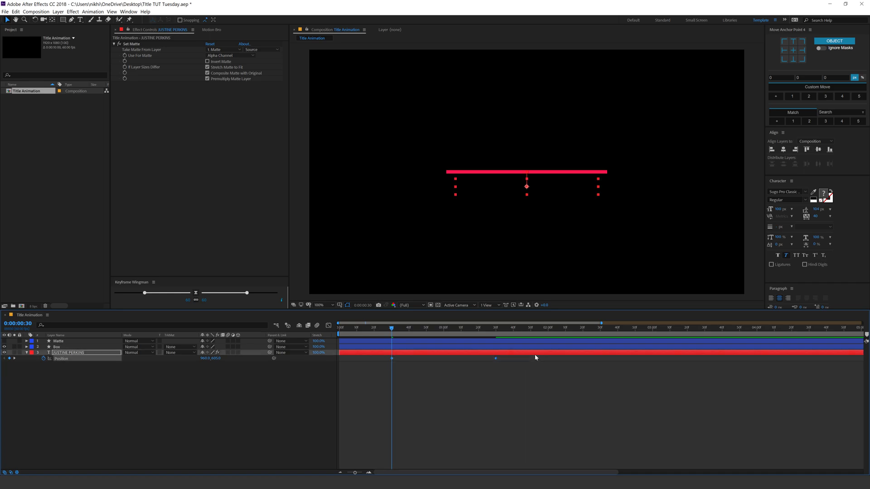
Step: Pull the speed handles of the two text Position keyframes inward to form a sharp peak around 0:00:01:00
{"action": "left_click", "coordinate": [328, 325]}
{"action": "scroll", "coordinate": [434, 373], "scroll_direction": "up", "scroll_amount": 3}
{"action": "scroll", "coordinate": [434, 373], "scroll_direction": "down", "scroll_amount": 5}
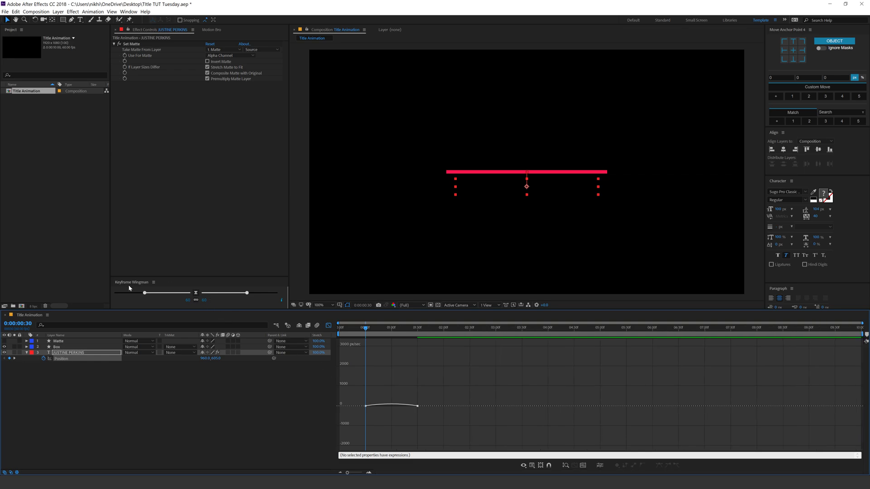
{"action": "left_click", "coordinate": [391, 333]}
{"action": "left_click_drag", "start_coordinate": [379, 386], "coordinate": [393, 406]}
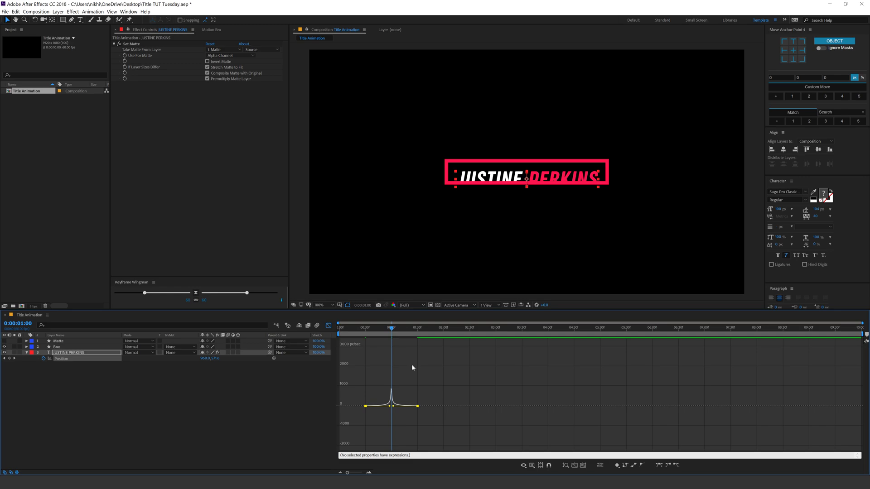
{"action": "left_click", "coordinate": [365, 329]}
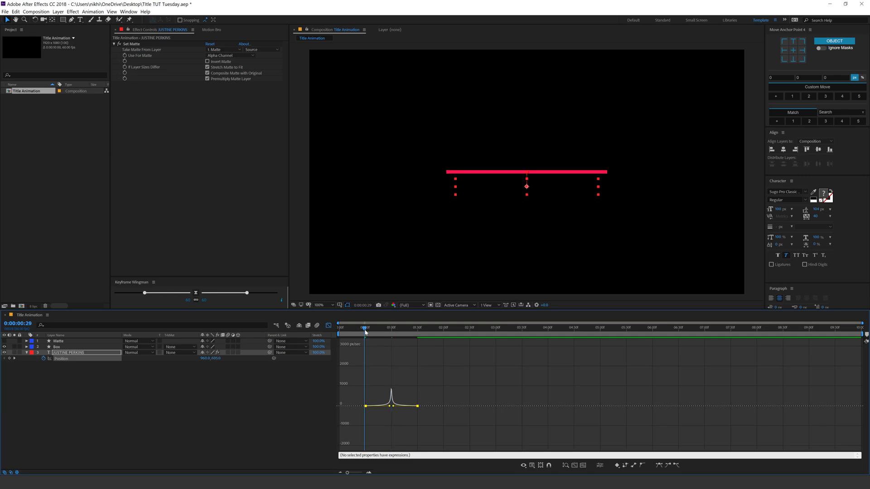
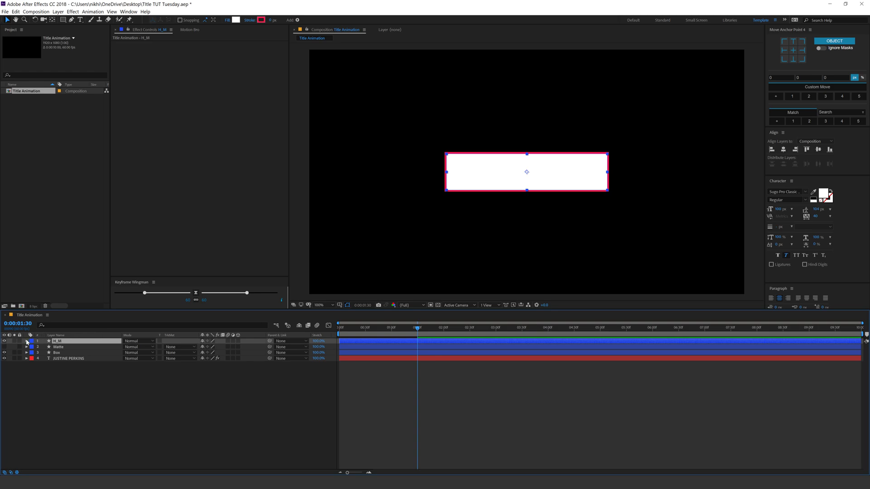
Step: Remove the Size keyframes from the H_M layer's rectangle and resize it to about 630 by 210 px, covering the text
{"action": "left_click", "coordinate": [32, 347]}
{"action": "left_click", "coordinate": [39, 353]}
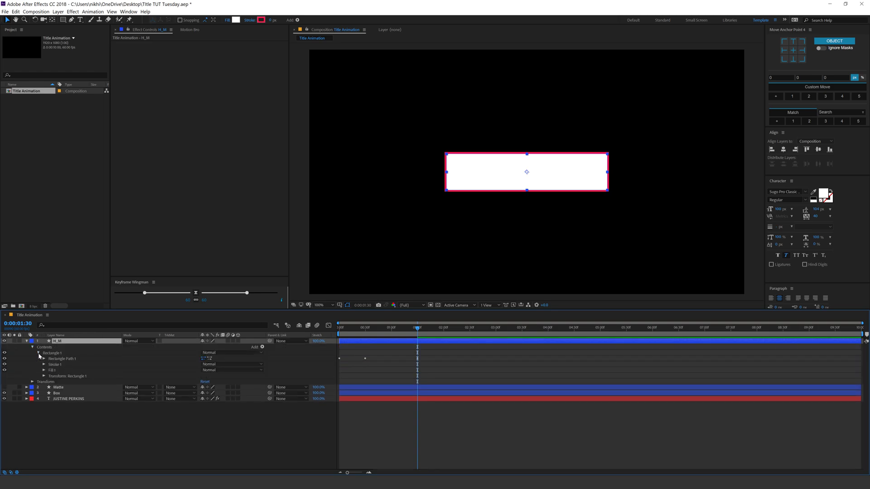
{"action": "left_click", "coordinate": [43, 359]}
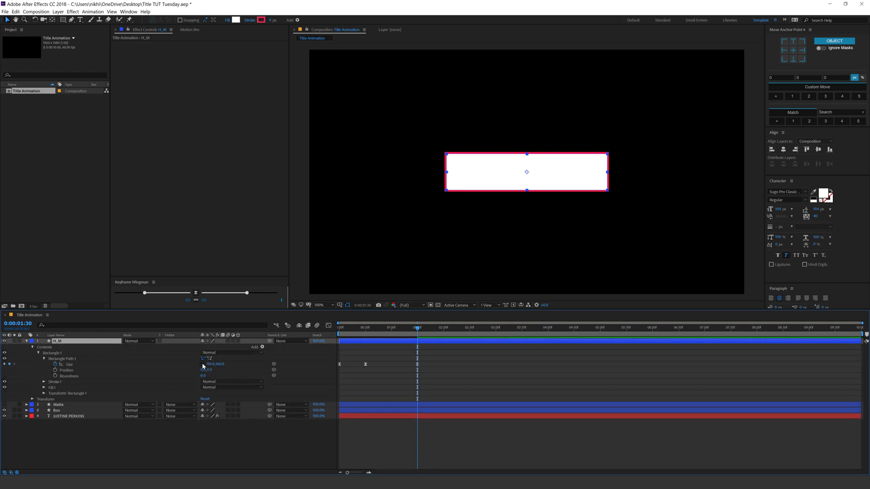
{"action": "left_click", "coordinate": [56, 365]}
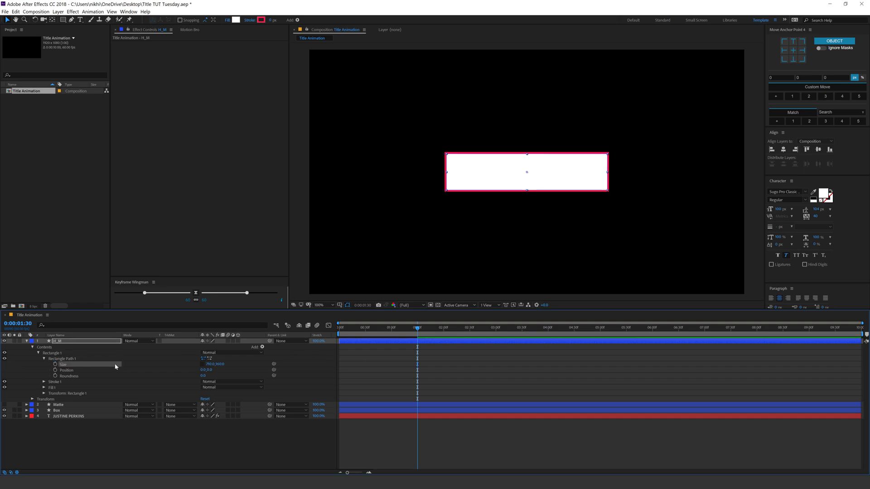
{"action": "left_click_drag", "start_coordinate": [209, 364], "coordinate": [420, 338]}
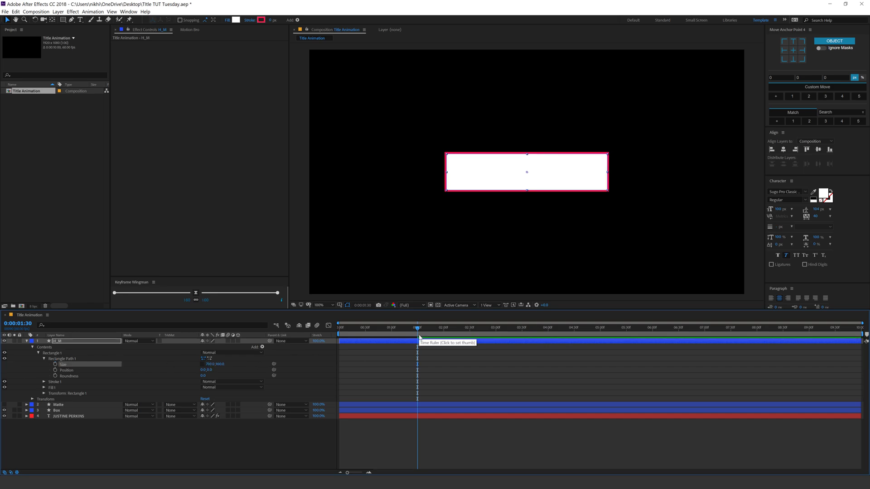
{"action": "left_click_drag", "start_coordinate": [220, 367], "coordinate": [188, 370]}
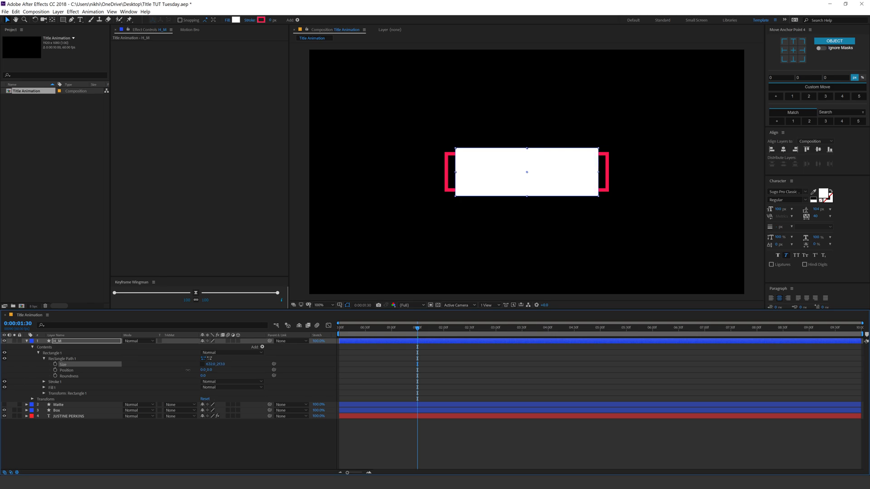
Step: Keyframe the H_M rectangle's Size at 0:00:03:00, and set its width to 0 at 0:00:01:30
{"action": "left_click_drag", "start_coordinate": [419, 332], "coordinate": [496, 331]}
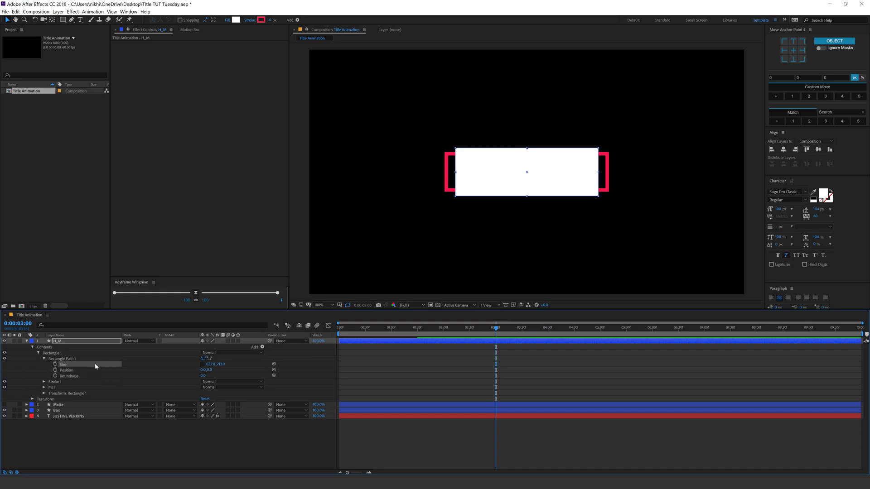
{"action": "left_click_drag", "start_coordinate": [463, 331], "coordinate": [418, 331]}
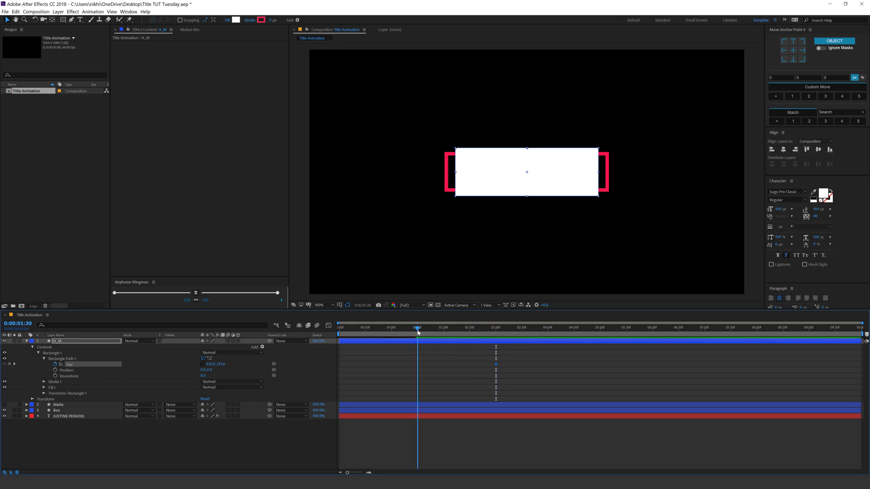
{"action": "mouse_move", "coordinate": [221, 365]}
{"action": "left_mouse_down"}
{"action": "mouse_move", "coordinate": [201, 361]}
{"action": "mouse_move", "coordinate": [186, 371]}
{"action": "mouse_move", "coordinate": [207, 367]}
{"action": "left_mouse_up"}
{"action": "key", "text": "ctrl+z"}
{"action": "left_click", "coordinate": [207, 366]}
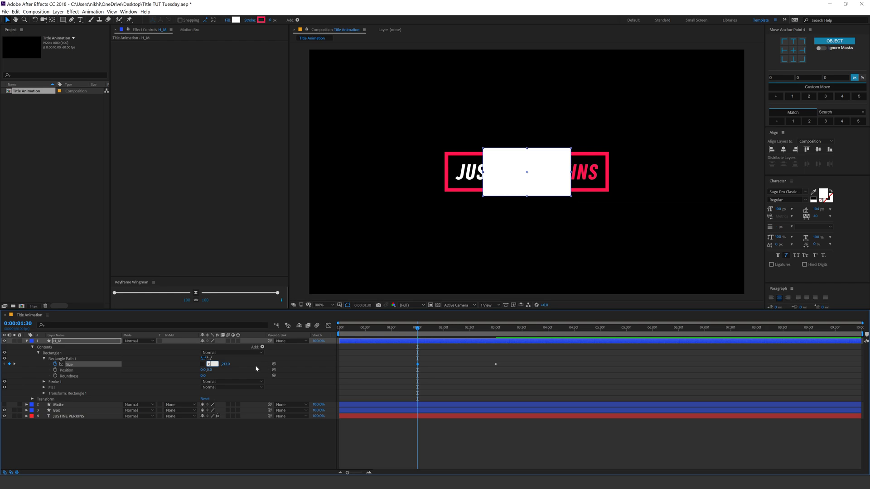
{"action": "key", "text": "Return"}
Step: Ease both H_M Size keyframes with Keyframe Wingman at maximum influence on both sides
{"action": "left_click_drag", "start_coordinate": [404, 359], "coordinate": [512, 386]}
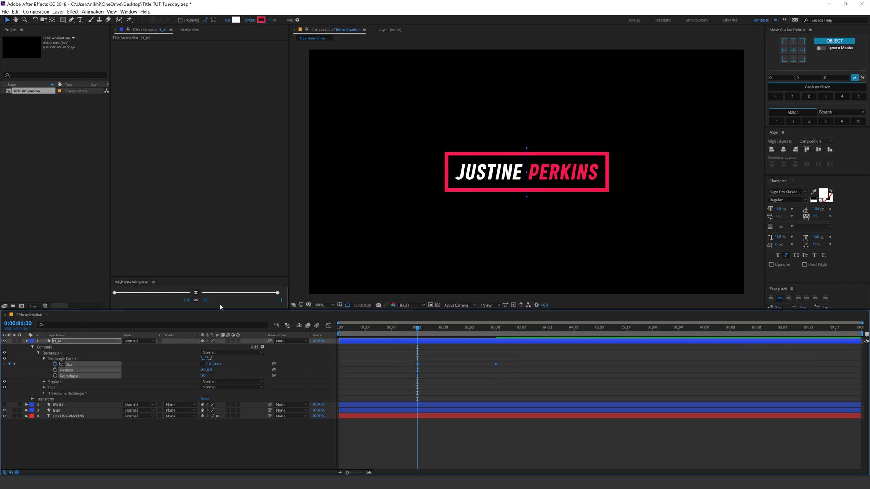
{"action": "left_click", "coordinate": [196, 294]}
{"action": "left_click_drag", "start_coordinate": [395, 357], "coordinate": [522, 374]}
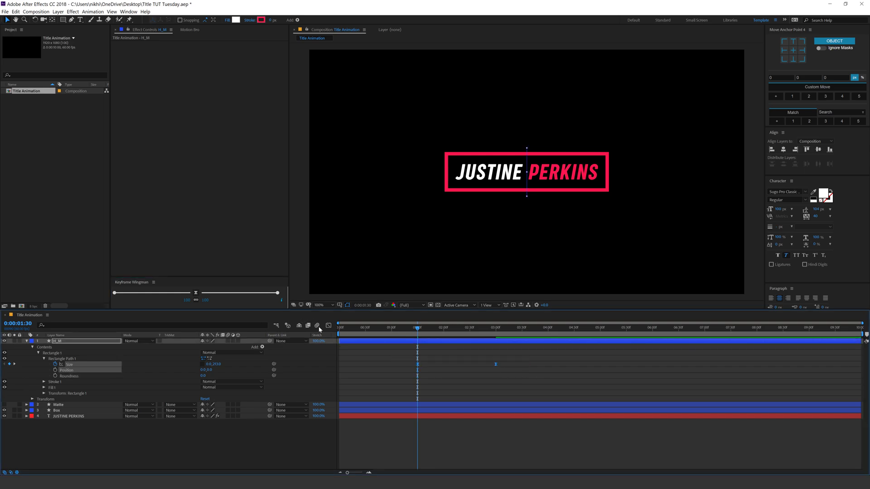
{"action": "left_click", "coordinate": [329, 326]}
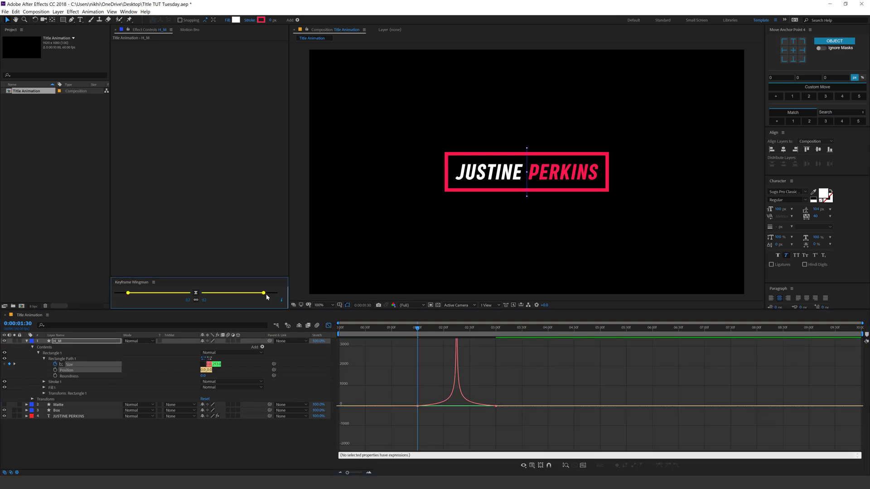
{"action": "left_click", "coordinate": [447, 395]}
{"action": "mouse_move", "coordinate": [277, 293]}
{"action": "left_mouse_down"}
{"action": "mouse_move", "coordinate": [252, 295]}
{"action": "mouse_move", "coordinate": [277, 293]}
{"action": "left_mouse_up"}
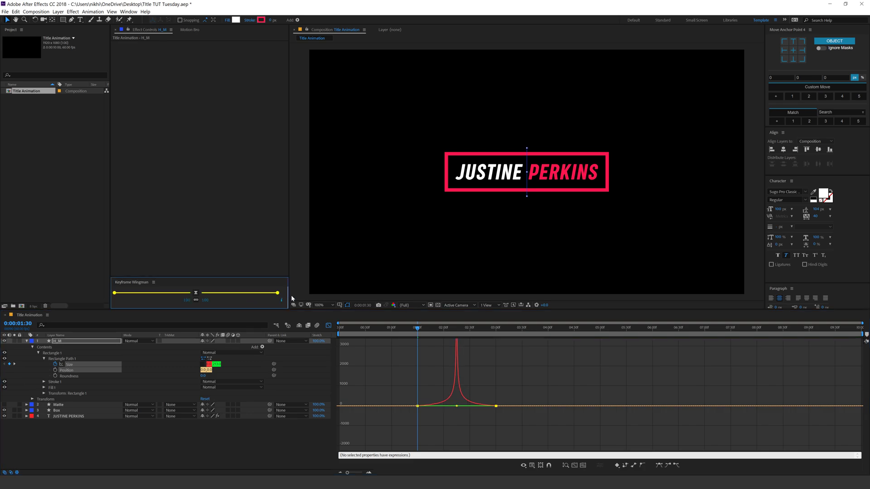
Step: Play back the title from 0:00:01:30 to check the H_M rectangle's width animation
{"action": "left_click", "coordinate": [328, 327]}
{"action": "left_click", "coordinate": [444, 375]}
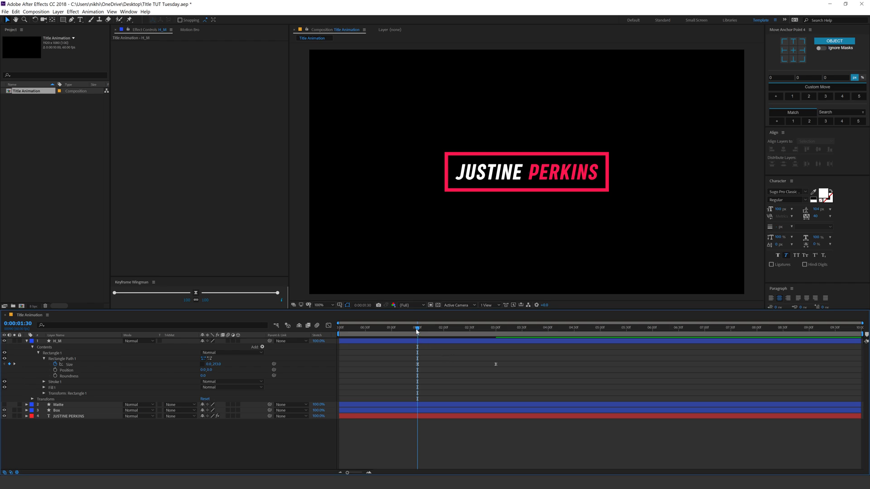
{"action": "key", "text": "space"}
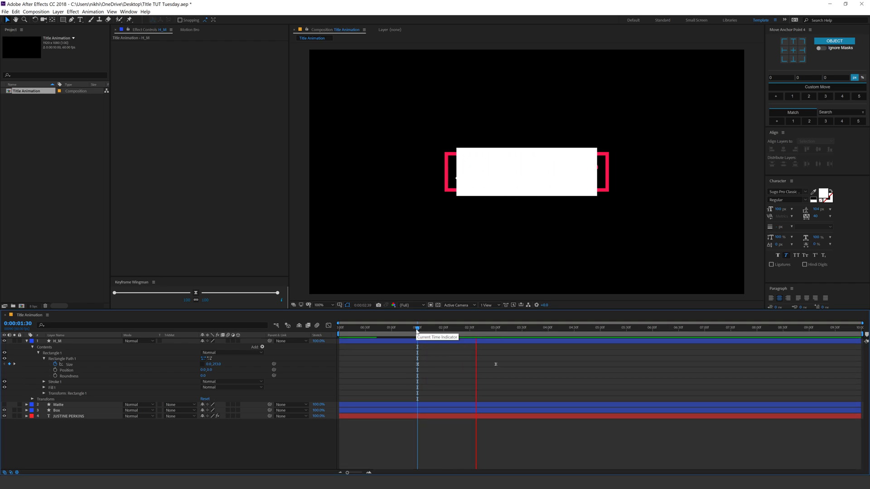
Step: Collapse the H_M layer's properties and apply a Set Matte effect to the Box layer
{"action": "left_click_drag", "start_coordinate": [435, 332], "coordinate": [473, 334]}
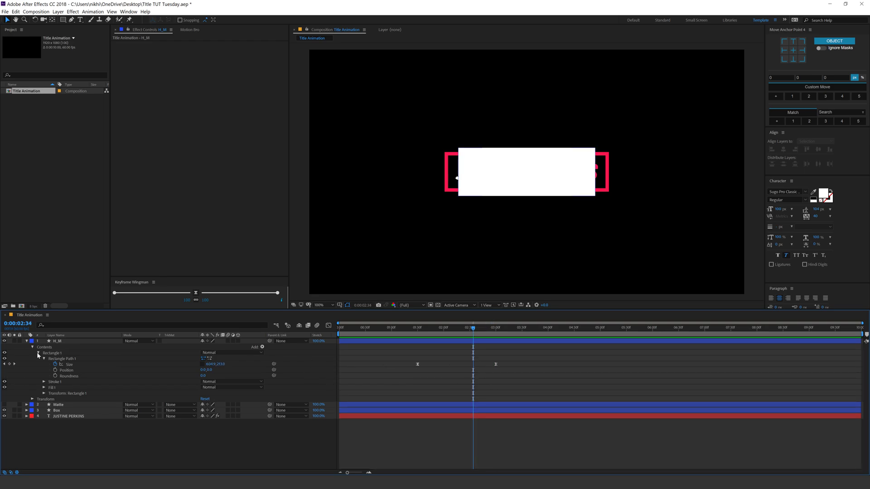
{"action": "left_click", "coordinate": [26, 341]}
{"action": "left_click", "coordinate": [63, 353]}
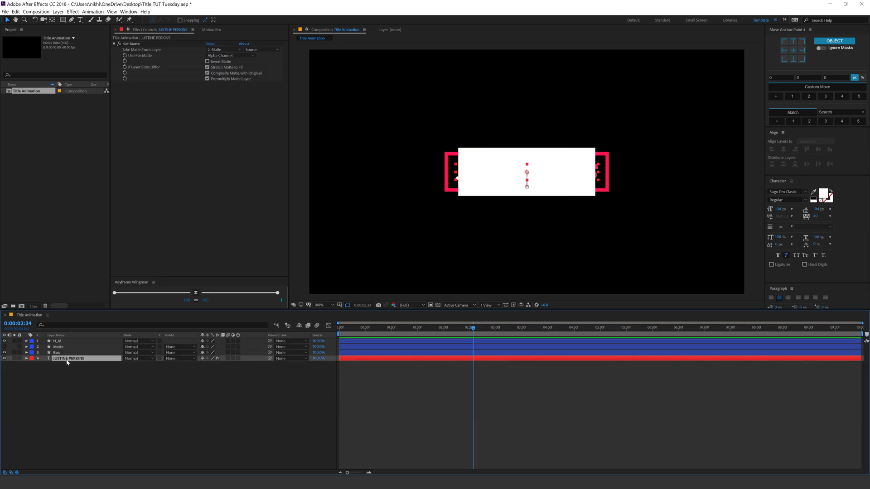
{"action": "key", "text": "ctrl+space"}
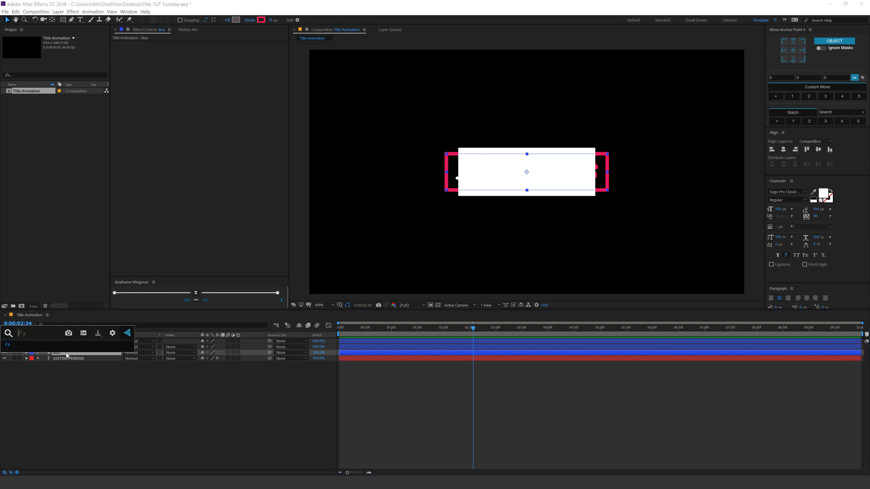
{"action": "type", "text": "set"}
{"action": "left_click", "coordinate": [34, 362]}
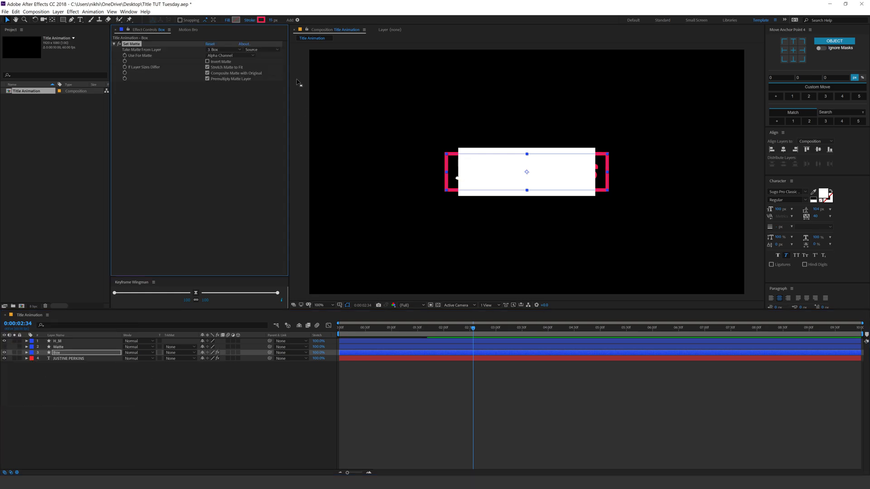
Step: Take the Box layer's matte from H_M with Invert Matte enabled, and hide the H_M layer
{"action": "left_click", "coordinate": [222, 50]}
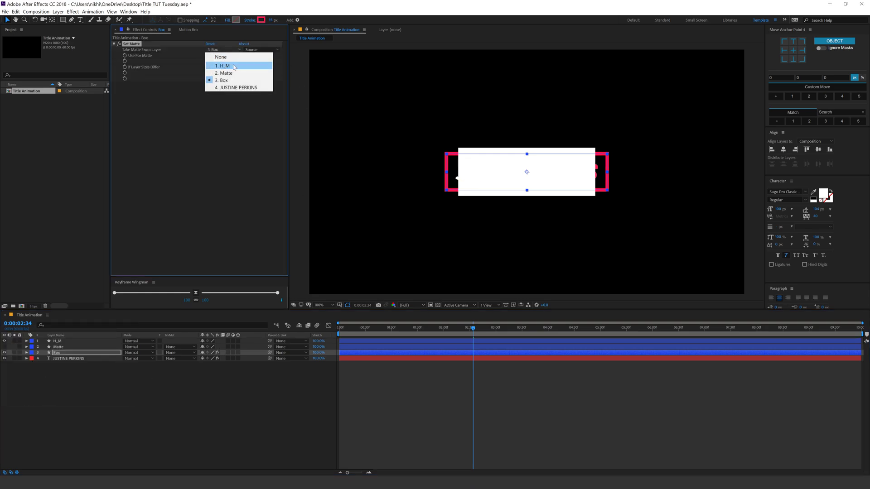
{"action": "left_click", "coordinate": [233, 66]}
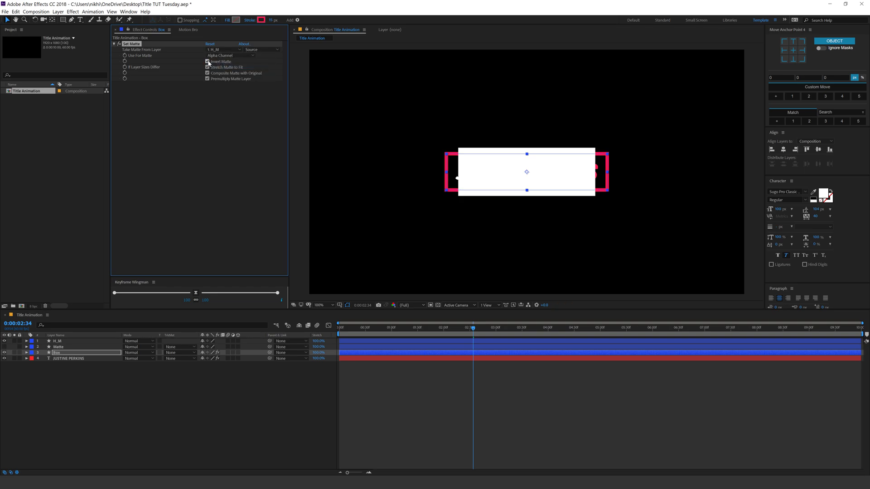
{"action": "left_click", "coordinate": [4, 341]}
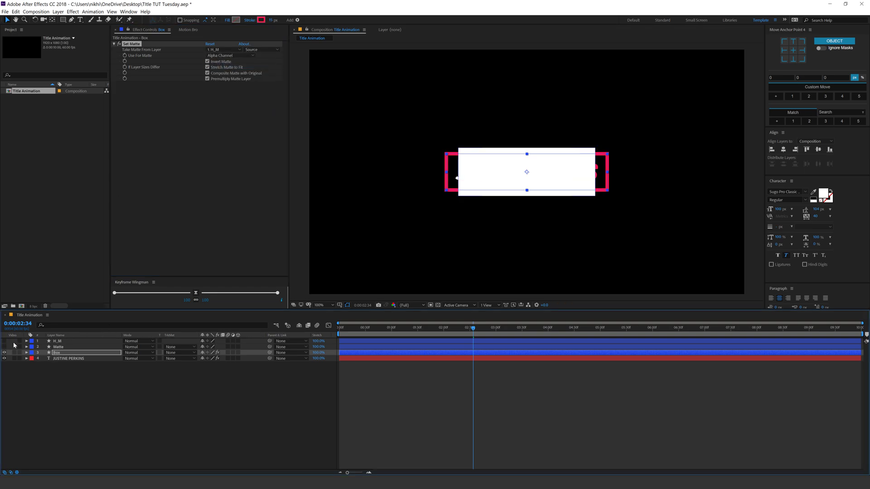
{"action": "left_click", "coordinate": [4, 347]}
{"action": "mouse_move", "coordinate": [415, 331]}
{"action": "left_mouse_down"}
{"action": "mouse_move", "coordinate": [504, 333]}
{"action": "mouse_move", "coordinate": [471, 336]}
{"action": "left_mouse_up"}
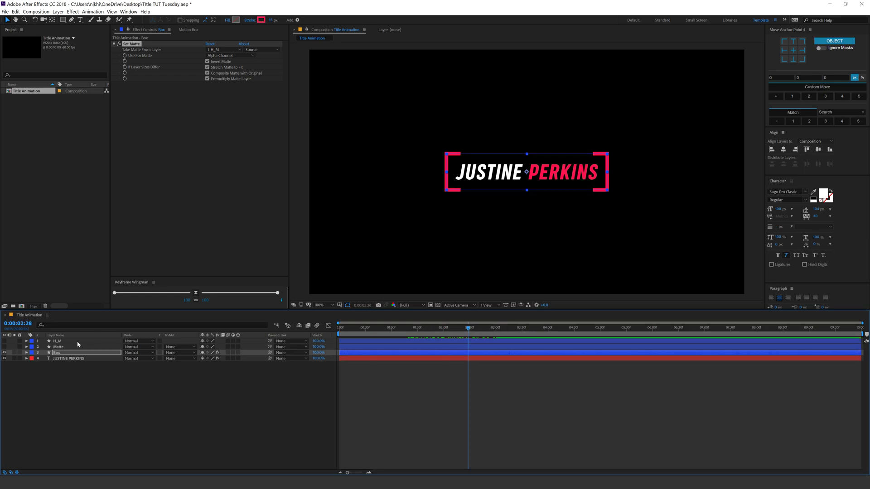
Step: Duplicate the H_M layer, rename the copy V_M, and make it visible
{"action": "left_click", "coordinate": [65, 342]}
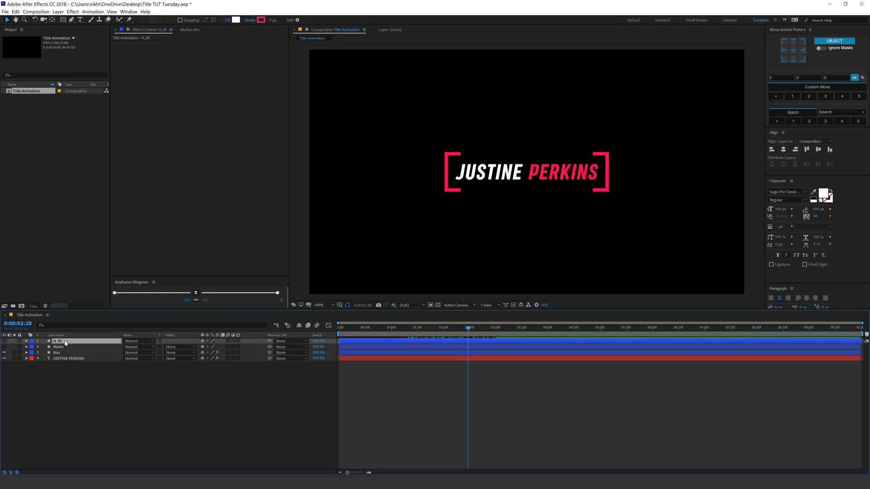
{"action": "key", "text": "ctrl+d"}
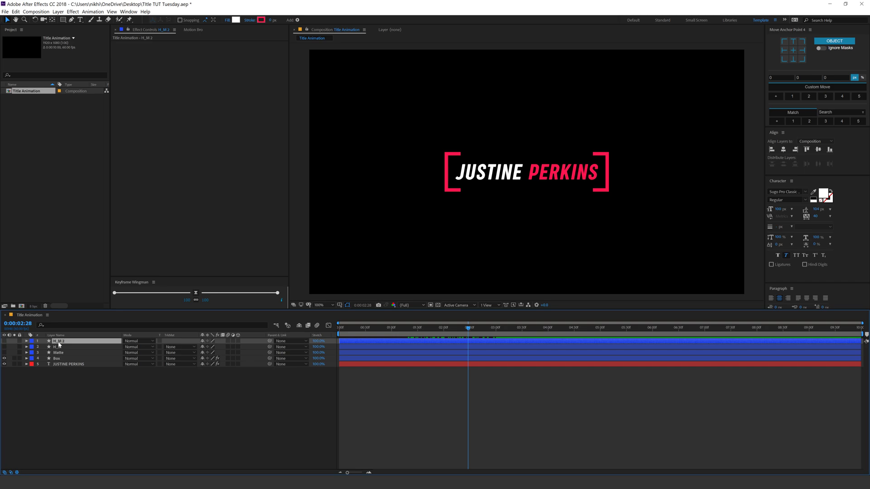
{"action": "key", "text": "Return"}
{"action": "type", "text": "V_M"}
{"action": "left_click", "coordinate": [47, 390]}
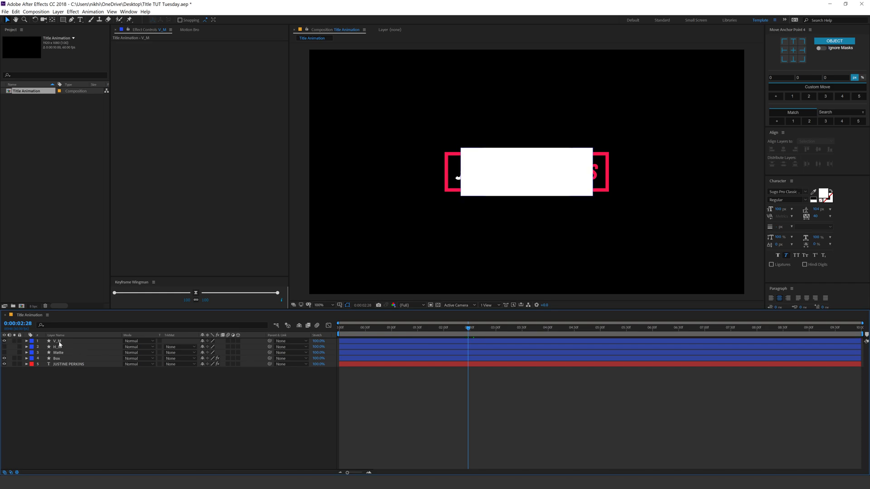
Step: Remove V_M's Size keyframes at 0:00:03:00 and resize its rectangle to about 786 by 105 px
{"action": "left_click", "coordinate": [59, 343]}
{"action": "key", "text": "u"}
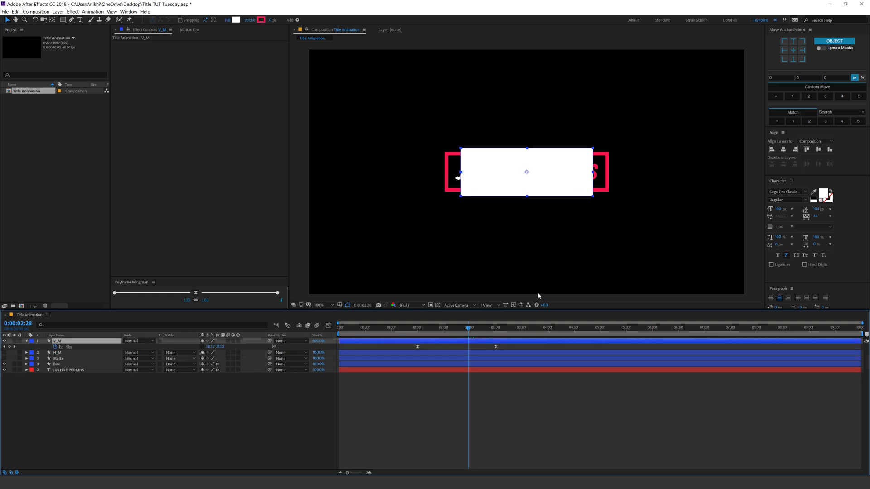
{"action": "left_click", "coordinate": [484, 329]}
{"action": "left_click", "coordinate": [493, 332]}
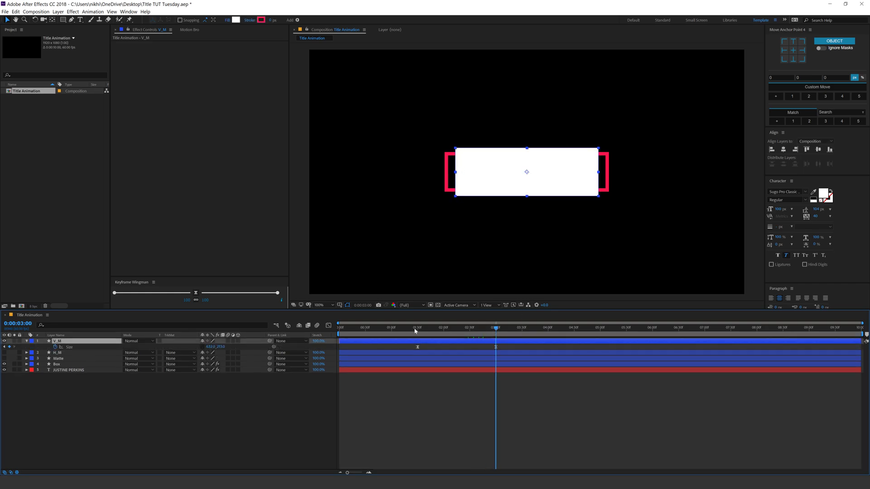
{"action": "left_click", "coordinate": [55, 348]}
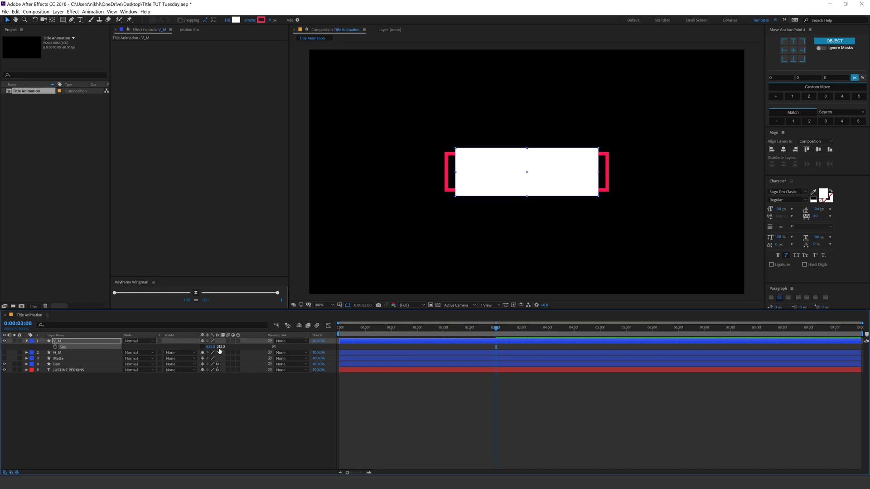
{"action": "left_click_drag", "start_coordinate": [222, 348], "coordinate": [258, 347]}
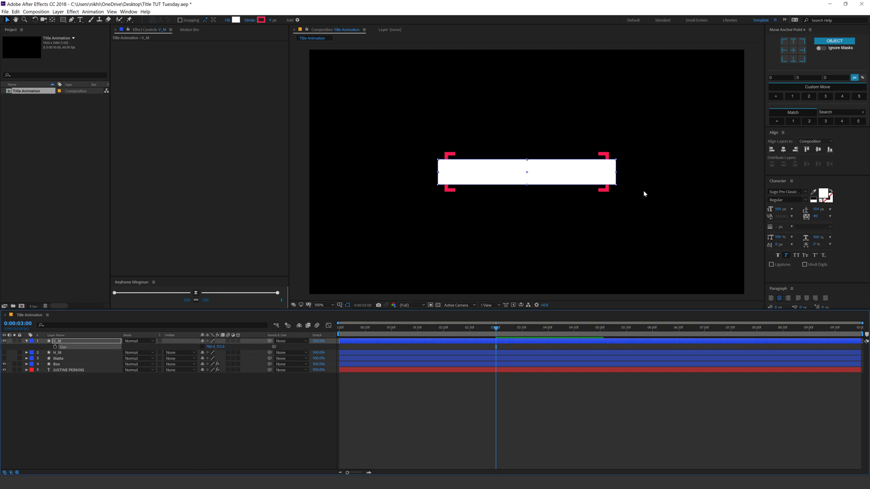
{"action": "key", "text": "period"}
{"action": "left_click_drag", "start_coordinate": [222, 347], "coordinate": [219, 347]}
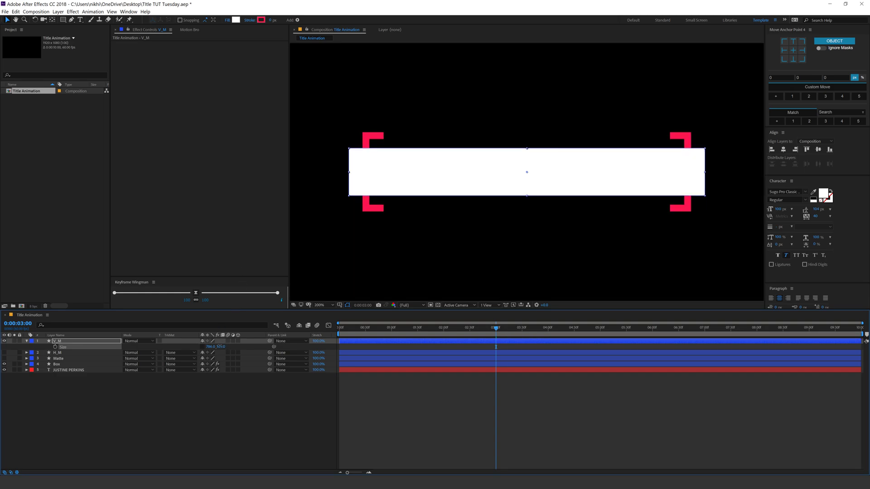
Step: Keyframe V_M's Size at 0:00:03:00, and set its height to 0 at 0:00:01:30
{"action": "left_click", "coordinate": [55, 347]}
{"action": "mouse_move", "coordinate": [452, 330]}
{"action": "left_mouse_down"}
{"action": "mouse_move", "coordinate": [402, 331]}
{"action": "mouse_move", "coordinate": [418, 330]}
{"action": "left_mouse_up"}
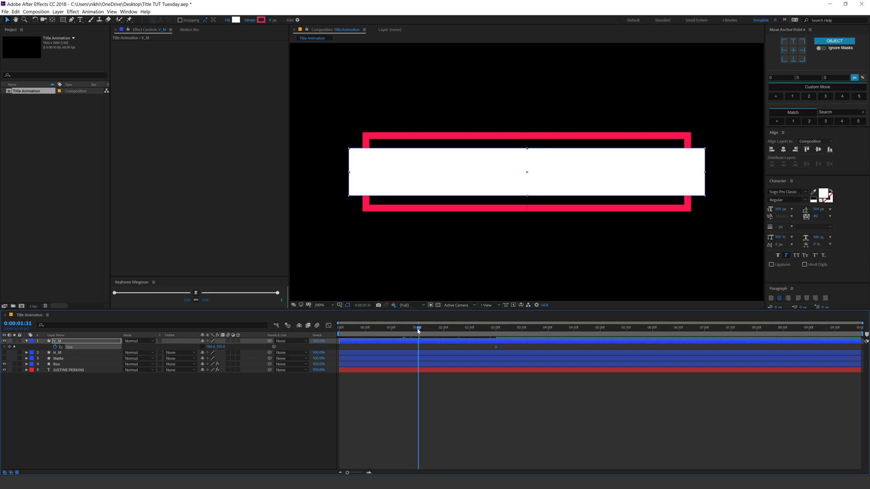
{"action": "left_click", "coordinate": [416, 329]}
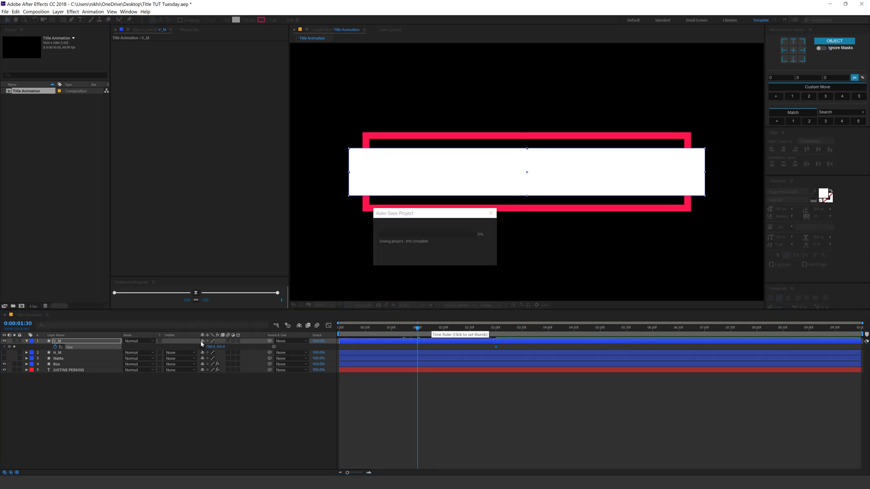
{"action": "mouse_move", "coordinate": [215, 347]}
{"action": "left_mouse_down"}
{"action": "mouse_move", "coordinate": [206, 347]}
{"action": "mouse_move", "coordinate": [221, 349]}
{"action": "left_mouse_up"}
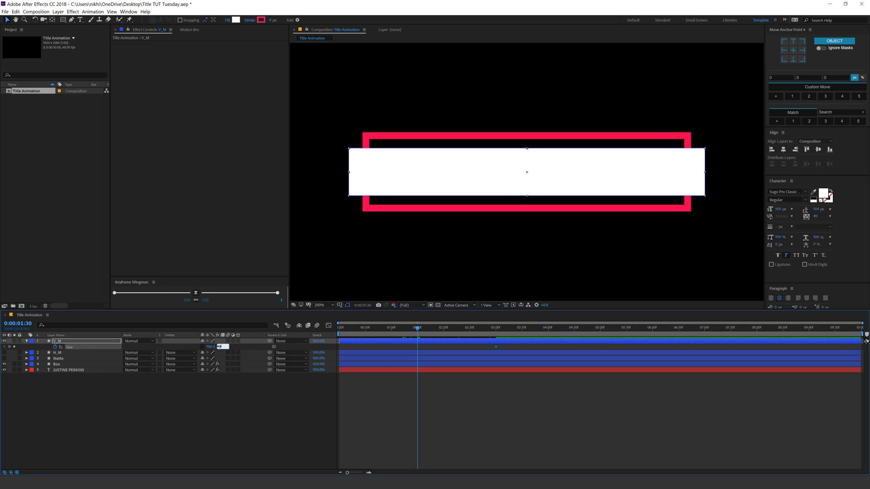
{"action": "type", "text": "0"}
{"action": "key", "text": "Return"}
Step: Ease both V_M Size keyframes with Keyframe Wingman at maximum influence, and check their speed graph
{"action": "left_click", "coordinate": [417, 347]}
{"action": "left_click_drag", "start_coordinate": [510, 353], "coordinate": [511, 353]}
{"action": "left_click", "coordinate": [196, 294]}
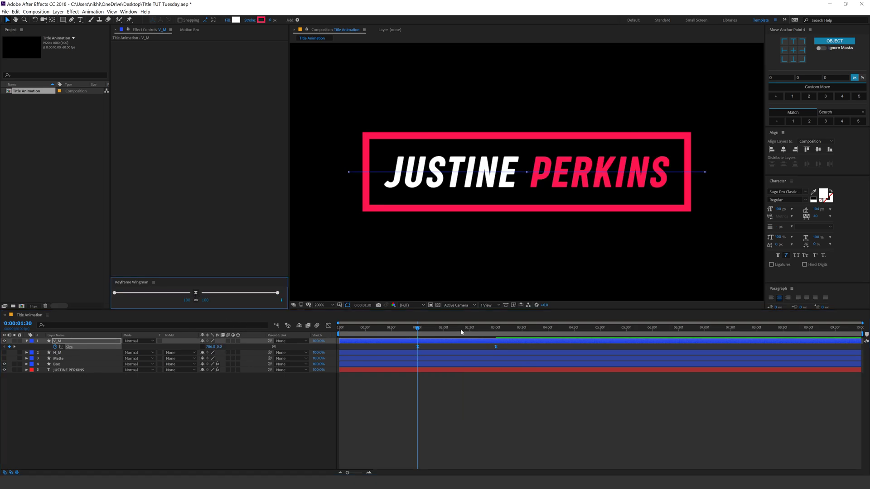
{"action": "left_click", "coordinate": [329, 325]}
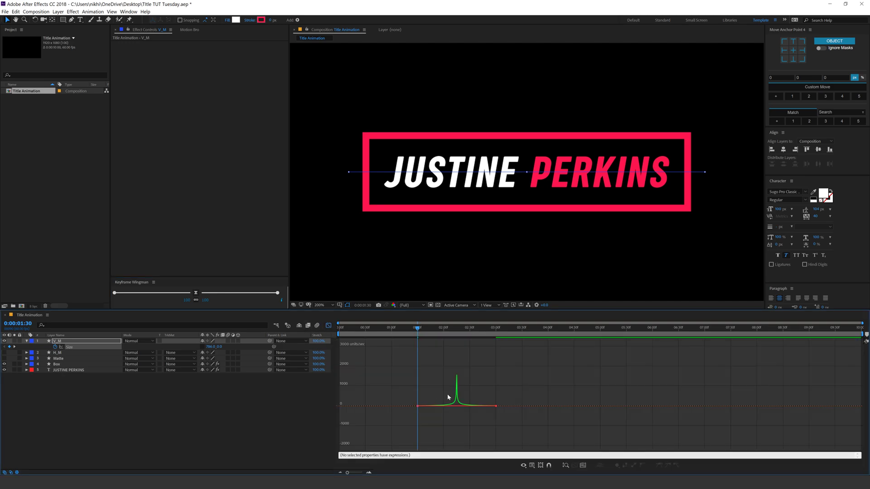
{"action": "left_click", "coordinate": [328, 325]}
Step: Play back and scrub the title from 0:00:01:30 to check V_M's height animation
{"action": "left_click", "coordinate": [442, 355]}
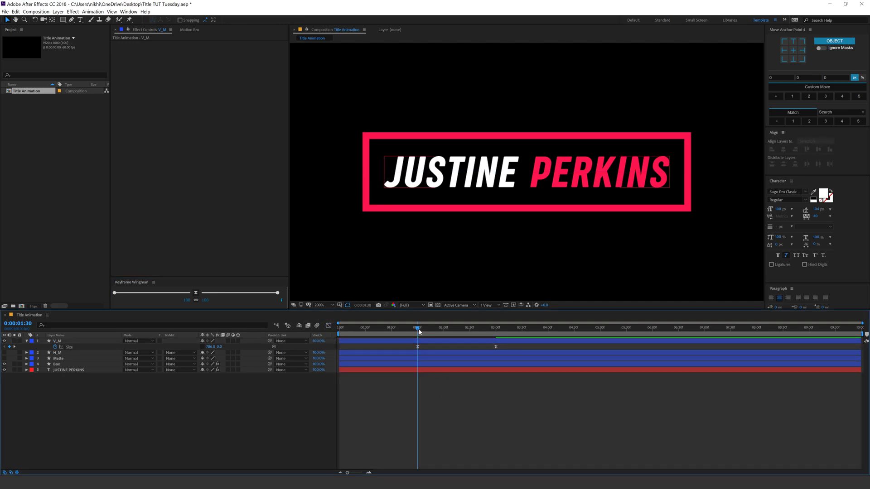
{"action": "key", "text": "space"}
{"action": "key", "text": "space"}
{"action": "left_click", "coordinate": [450, 328]}
{"action": "left_click", "coordinate": [474, 328]}
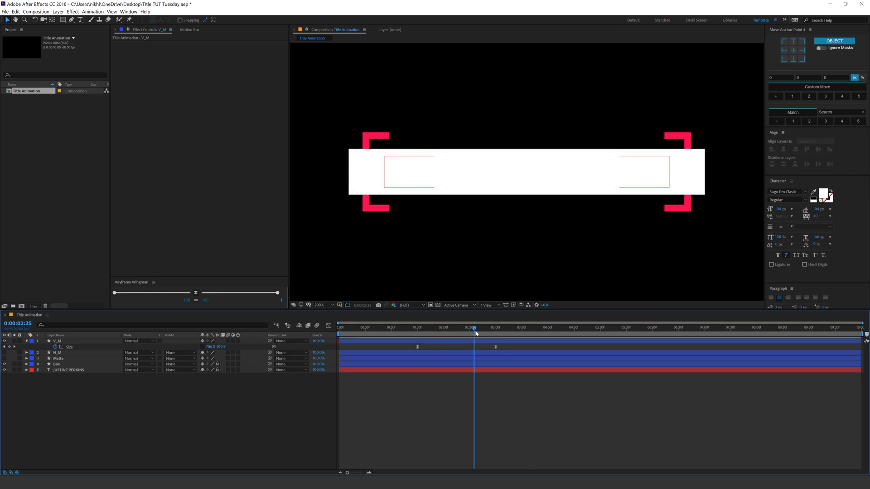
Step: Hide the V_M layer, duplicate the Box layer's Set Matte effect, and set the copy's matte layer to V_M
{"action": "left_click", "coordinate": [5, 341]}
{"action": "left_click", "coordinate": [57, 365]}
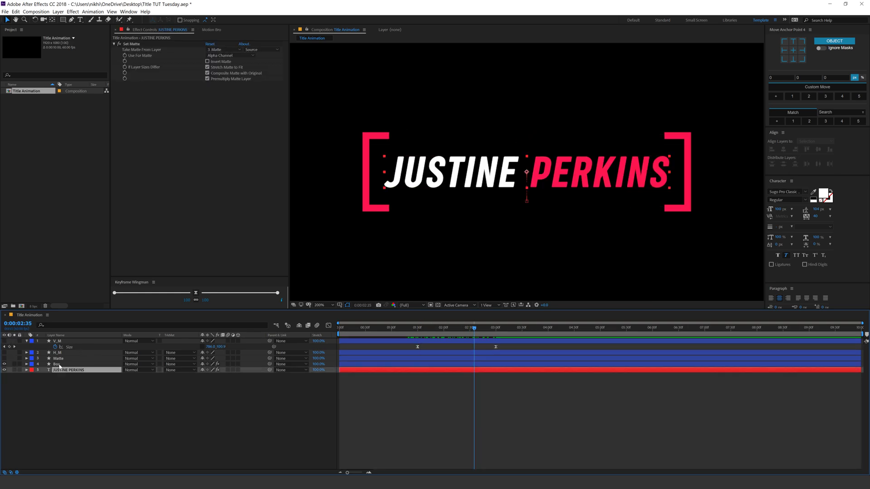
{"action": "left_click", "coordinate": [132, 44]}
{"action": "key", "text": "ctrl+d"}
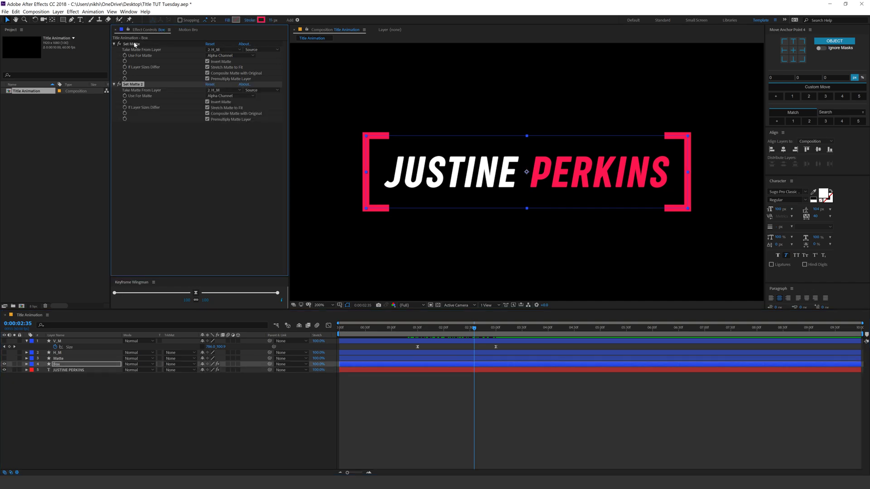
{"action": "left_click", "coordinate": [222, 92]}
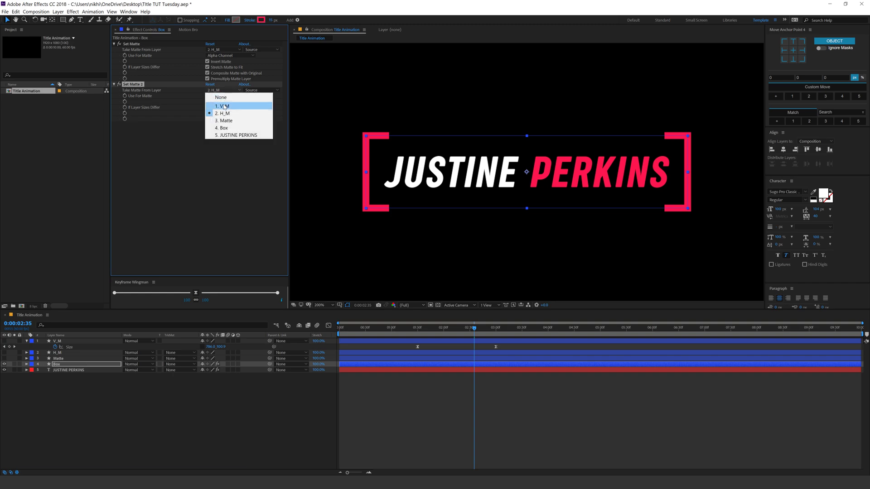
{"action": "left_click", "coordinate": [224, 107]}
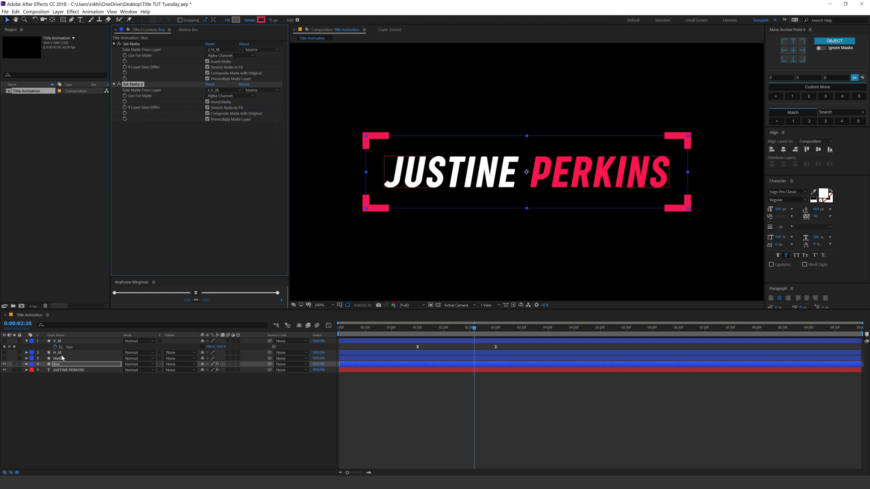
Step: Reduce V_M's Size height to about 92 px at the 0:00:03:00 keyframe
{"action": "left_click", "coordinate": [66, 341]}
{"action": "left_click_drag", "start_coordinate": [481, 332], "coordinate": [495, 332]}
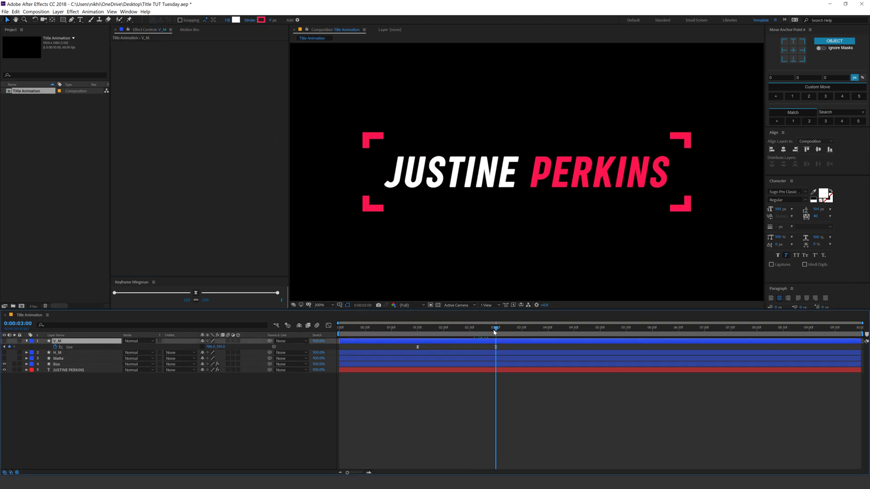
{"action": "left_click_drag", "start_coordinate": [220, 347], "coordinate": [236, 347]}
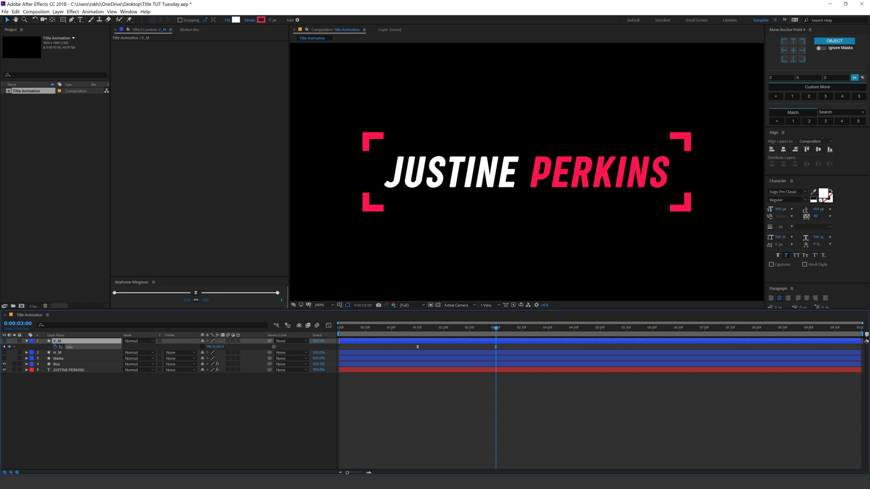
{"action": "left_click", "coordinate": [249, 419]}
{"action": "key", "text": "comma"}
{"action": "key", "text": "comma"}
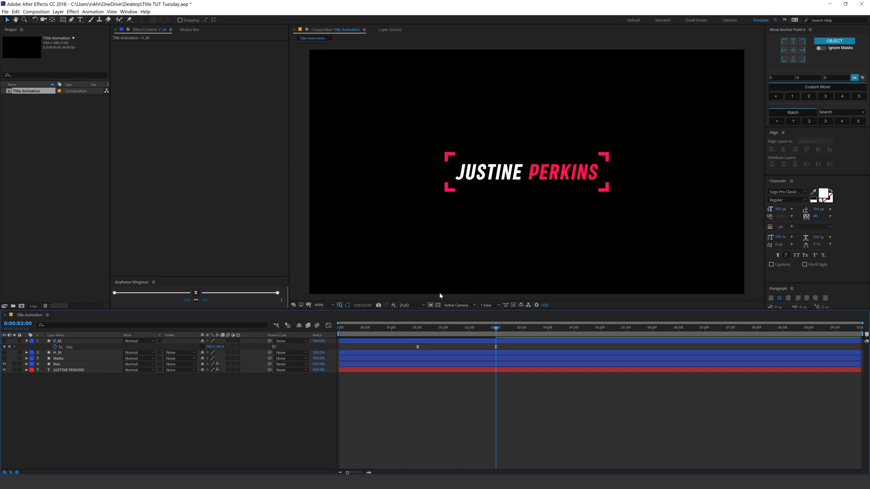
Step: Play back the title from about 0:00:01:30 to check the box splitting into corner brackets
{"action": "left_click", "coordinate": [417, 330]}
{"action": "key", "text": "space"}
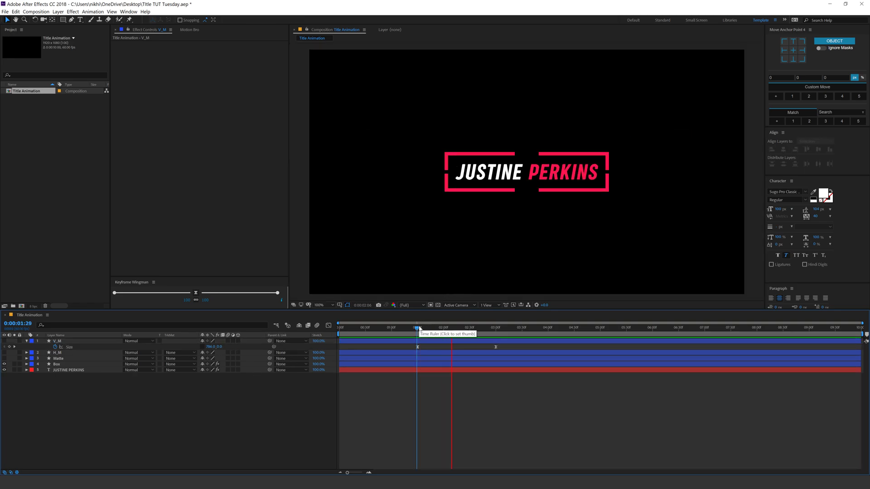
{"action": "left_click", "coordinate": [420, 330]}
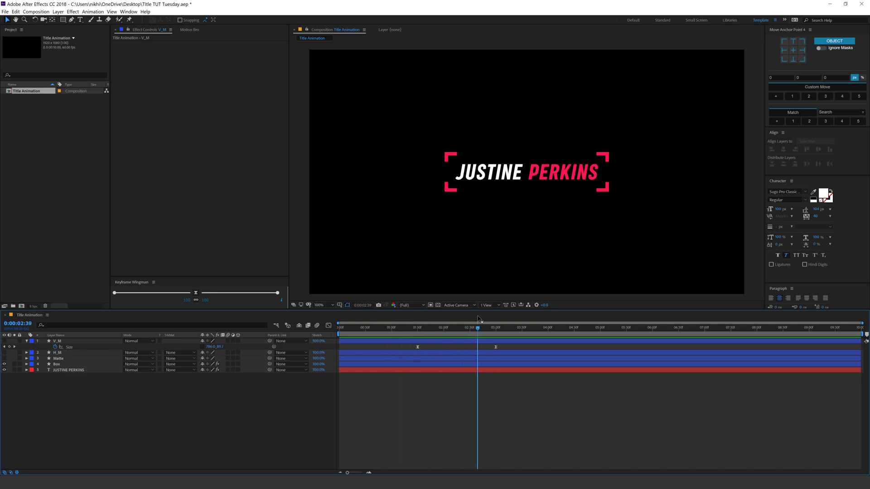
{"action": "left_click", "coordinate": [417, 330]}
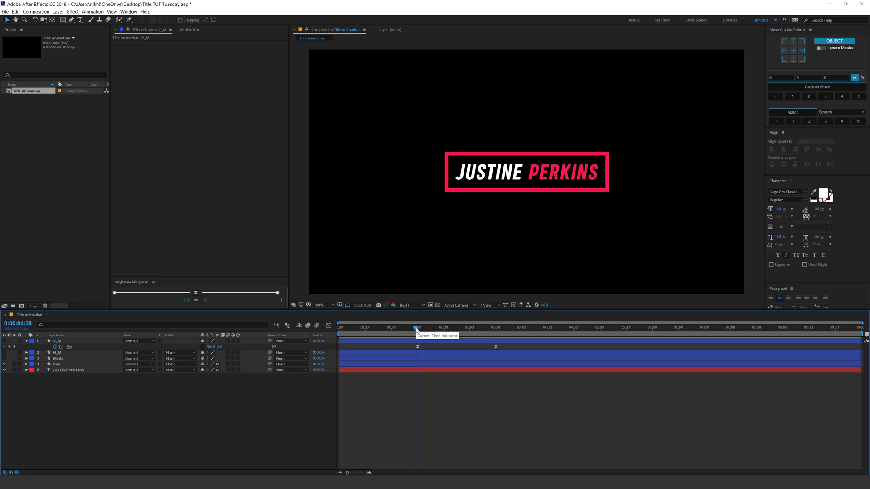
Step: Add a Tracking animator to the title text layer and keyframe its Tracking Amount at 0:00:01:30
{"action": "mouse_move", "coordinate": [417, 331]}
{"action": "left_mouse_down"}
{"action": "mouse_move", "coordinate": [462, 330]}
{"action": "mouse_move", "coordinate": [423, 329]}
{"action": "left_mouse_up"}
{"action": "left_click", "coordinate": [26, 341]}
{"action": "left_click", "coordinate": [68, 364]}
{"action": "left_click", "coordinate": [27, 364]}
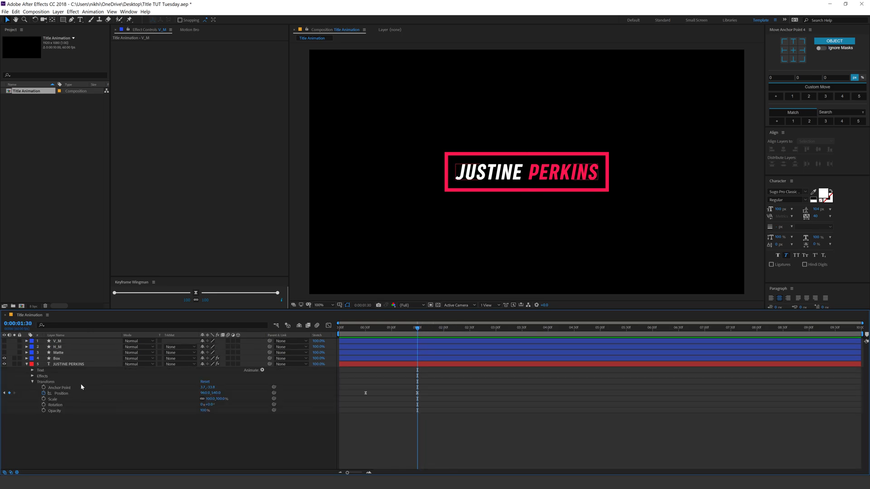
{"action": "left_click", "coordinate": [263, 371]}
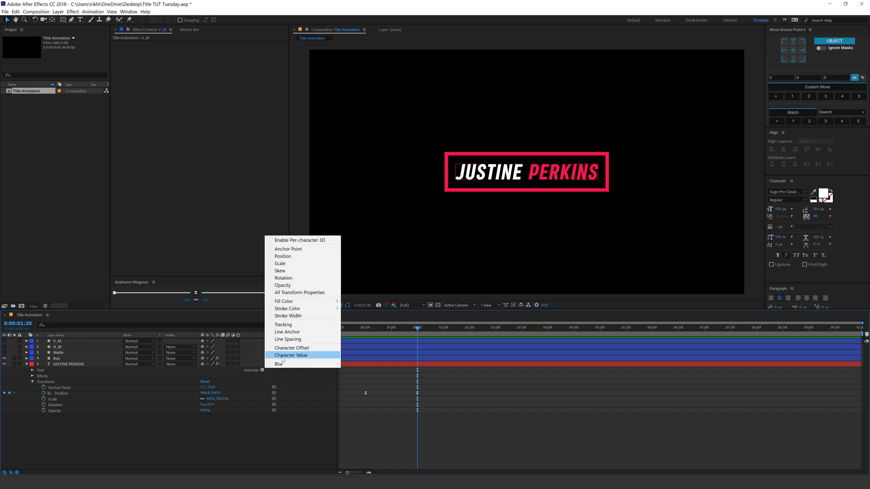
{"action": "left_click", "coordinate": [283, 324]}
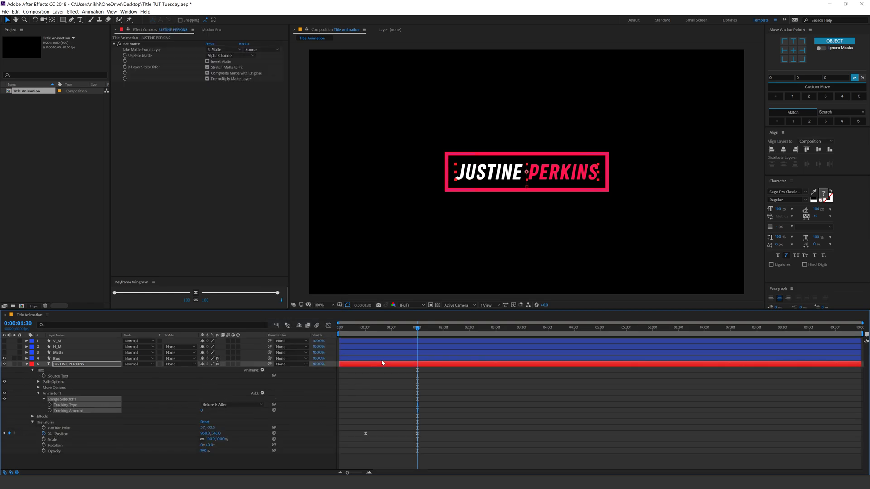
{"action": "left_click", "coordinate": [50, 410]}
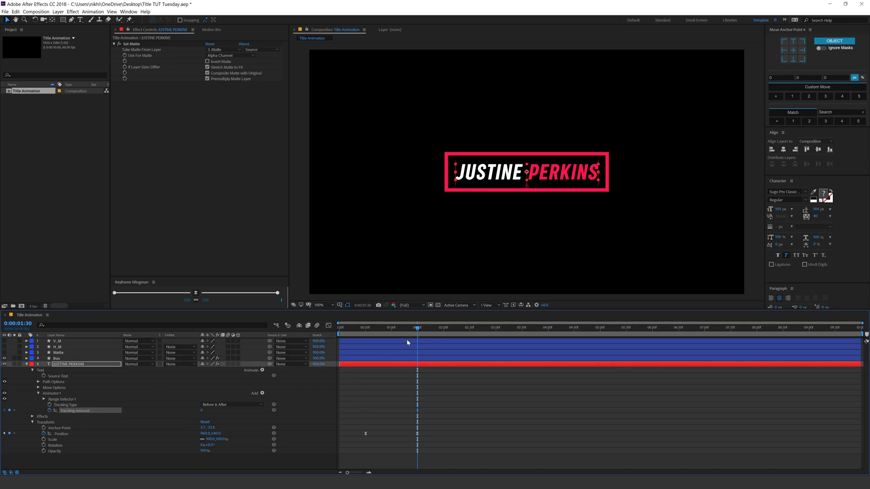
Step: Lower the text's Tracking Amount slightly at 0:00:03:00 to tighten the letters, and ease both tracking keyframes
{"action": "left_click_drag", "start_coordinate": [419, 331], "coordinate": [494, 345]}
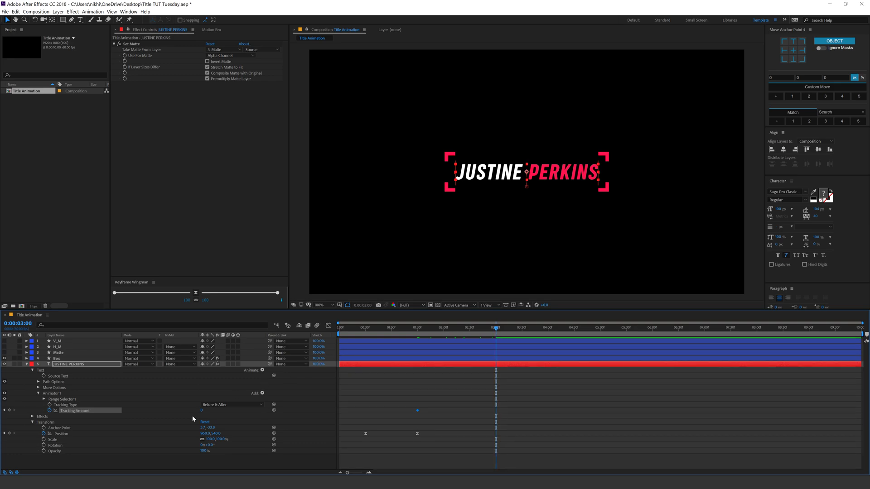
{"action": "left_click_drag", "start_coordinate": [200, 411], "coordinate": [200, 411]}
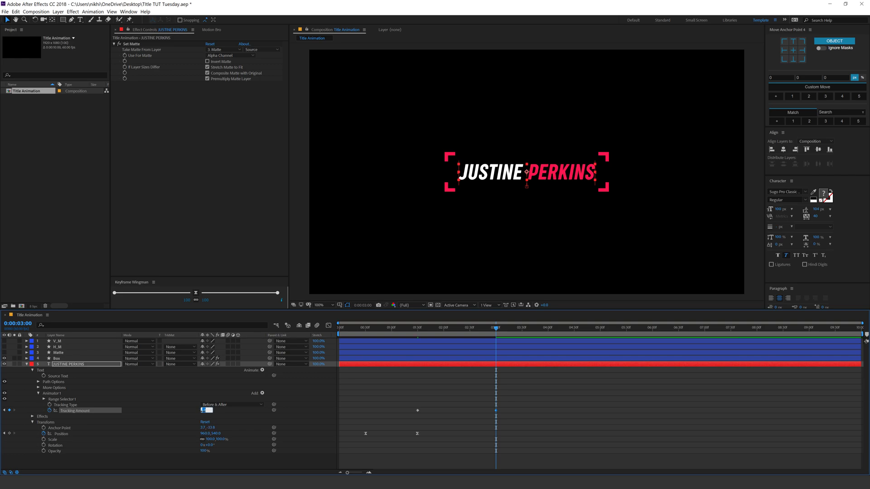
{"action": "left_click", "coordinate": [298, 410]}
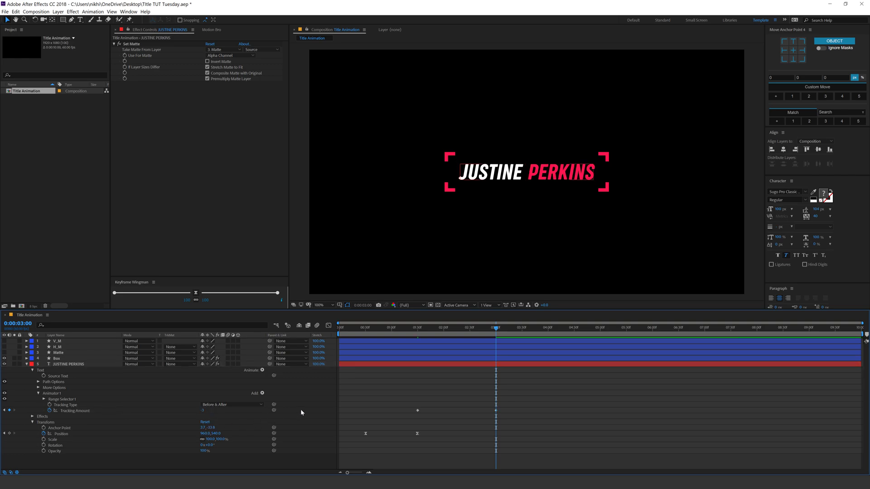
{"action": "left_click_drag", "start_coordinate": [404, 404], "coordinate": [481, 416]}
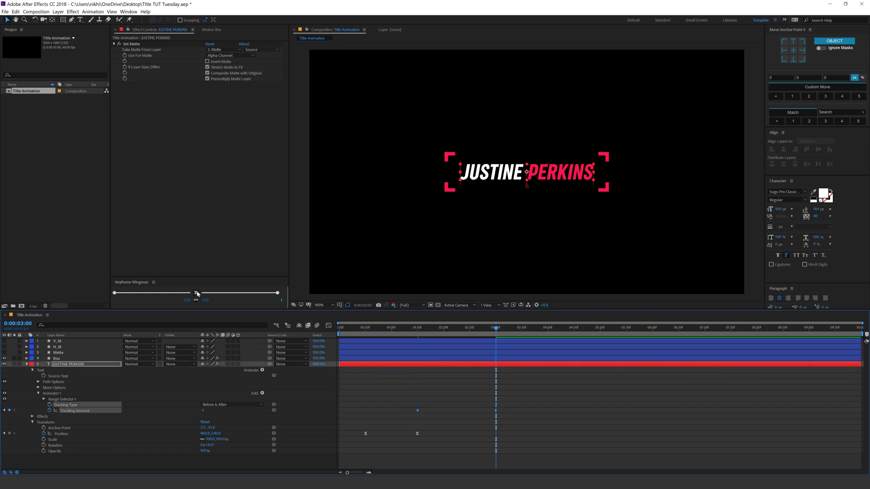
{"action": "left_click", "coordinate": [196, 293]}
Step: Play back and scrub the title from about 0:00:01:30 to check the text tracking animation
{"action": "left_click", "coordinate": [417, 330]}
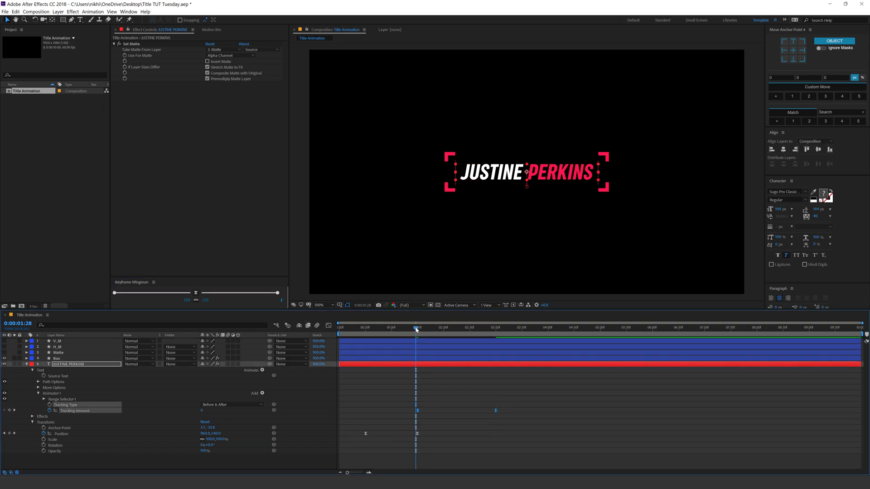
{"action": "key", "text": "space"}
{"action": "left_click_drag", "start_coordinate": [417, 330], "coordinate": [470, 330]}
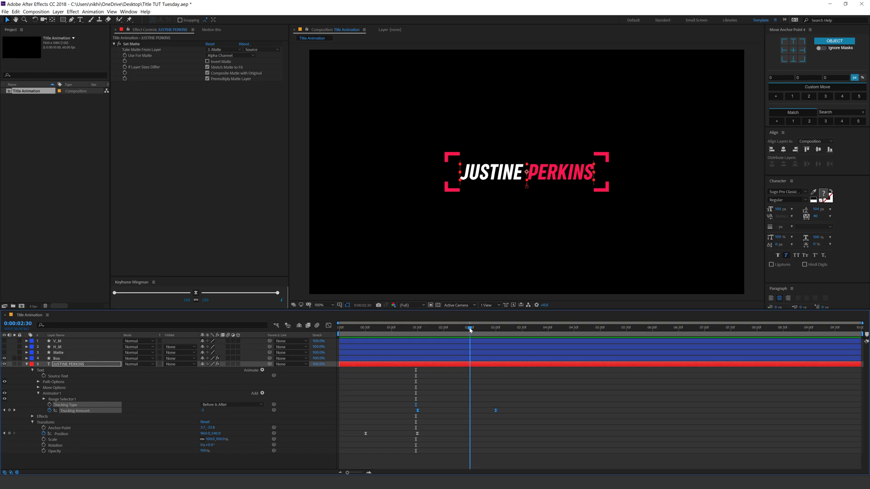
Step: Collapse the text layer, add a null object at the top of the layer stack, and rename it Scale
{"action": "left_click", "coordinate": [27, 366]}
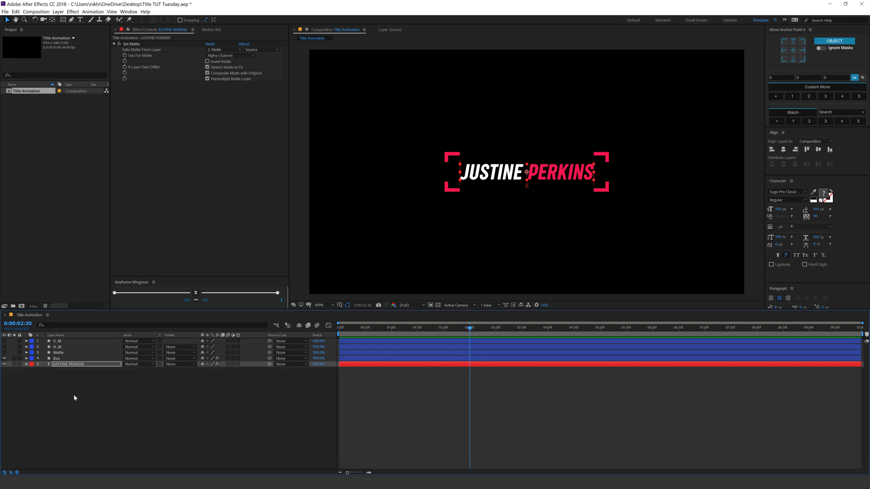
{"action": "right_click", "coordinate": [75, 397]}
{"action": "mouse_move", "coordinate": [131, 401]}
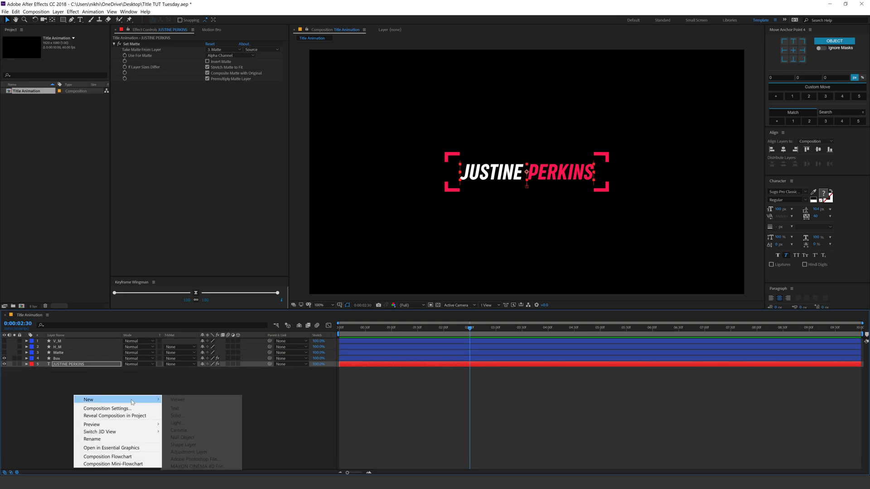
{"action": "left_click", "coordinate": [186, 438]}
{"action": "left_click_drag", "start_coordinate": [63, 364], "coordinate": [65, 343]}
{"action": "key", "text": "Return"}
{"action": "type", "text": "Scale"}
{"action": "key", "text": "Return"}
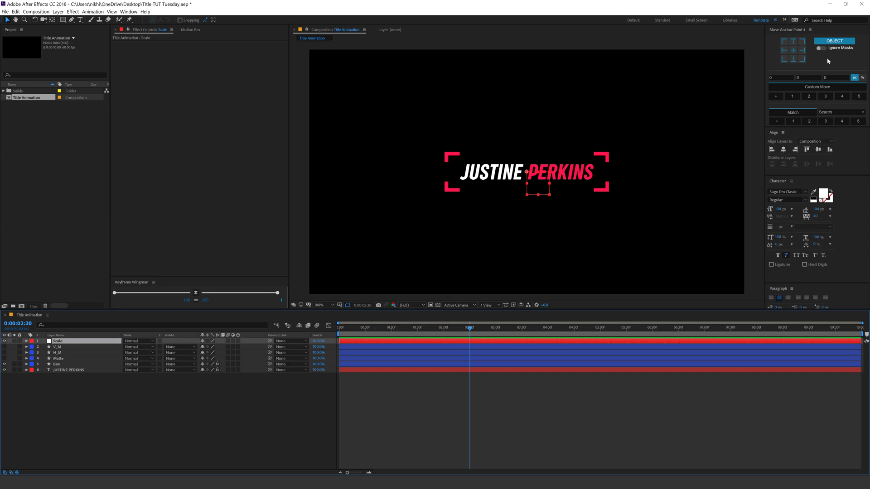
Step: Centre the Scale null's anchor point and align the null horizontally and vertically to the composition's centre
{"action": "left_click", "coordinate": [793, 50]}
{"action": "left_click", "coordinate": [784, 149]}
{"action": "left_click", "coordinate": [819, 149]}
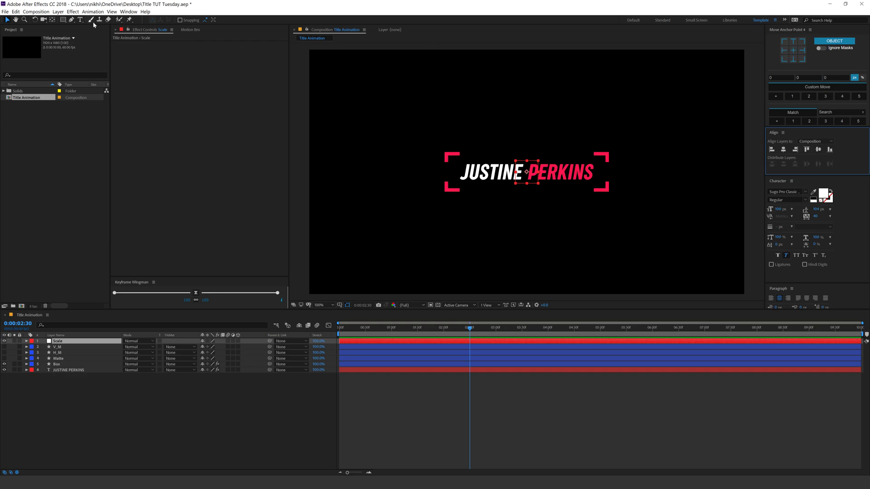
{"action": "left_click", "coordinate": [52, 20]}
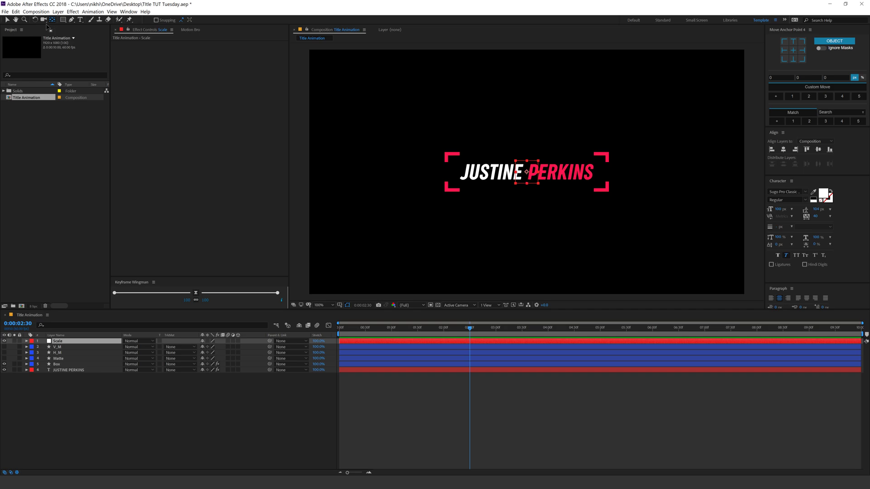
{"action": "left_click", "coordinate": [8, 21]}
Step: Parent the V_M, H_M, Matte, Box and title text layers to the Scale null
{"action": "left_click_drag", "start_coordinate": [65, 381], "coordinate": [65, 352]}
{"action": "left_click_drag", "start_coordinate": [270, 347], "coordinate": [59, 343]}
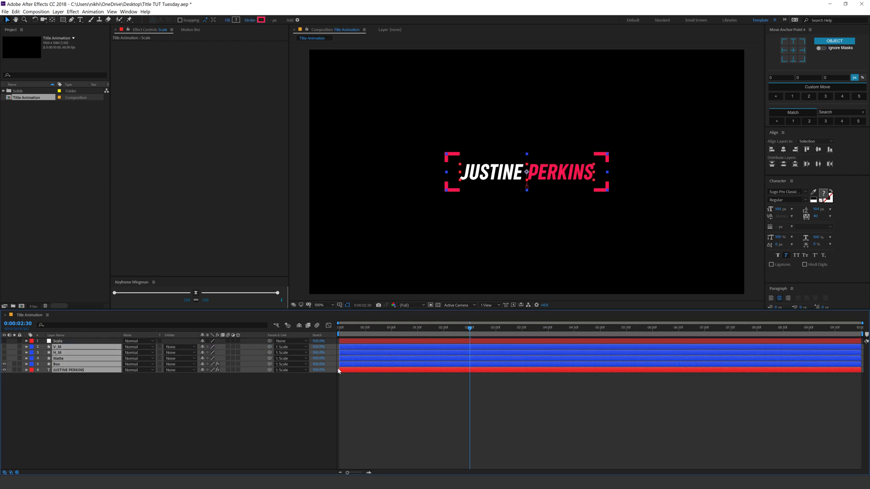
{"action": "right_click", "coordinate": [333, 337]}
{"action": "mouse_move", "coordinate": [369, 355]}
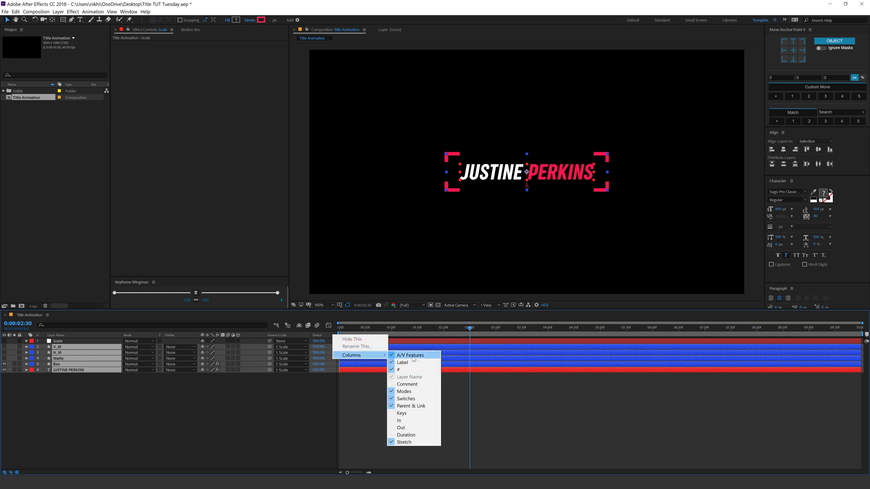
{"action": "left_click", "coordinate": [213, 414]}
Step: Animate the null's Scale from 100% at 0:00:02:30 to 95% at 0:00:03:30 and ease both keyframes
{"action": "left_click", "coordinate": [63, 343]}
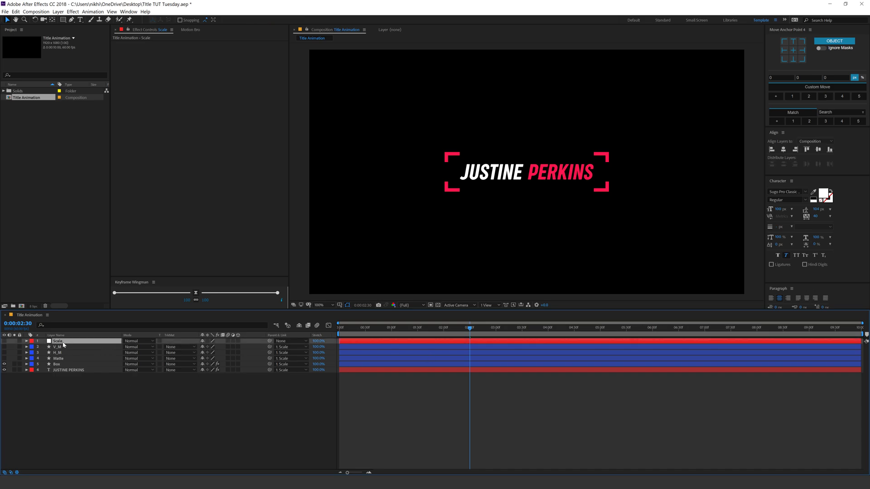
{"action": "key", "text": "s"}
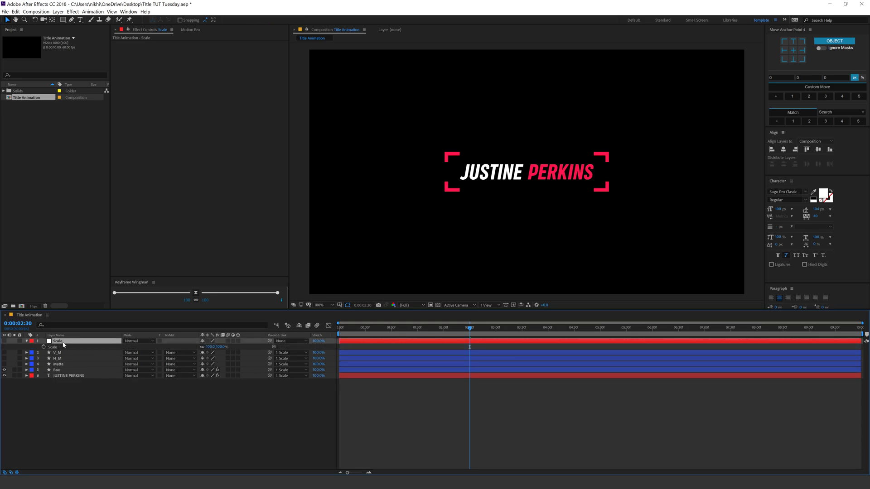
{"action": "left_click", "coordinate": [43, 347]}
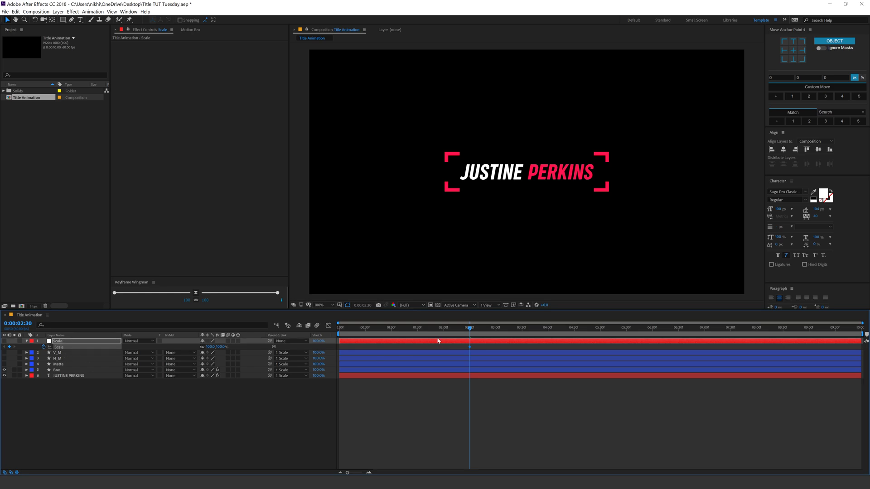
{"action": "left_click_drag", "start_coordinate": [470, 332], "coordinate": [525, 333]}
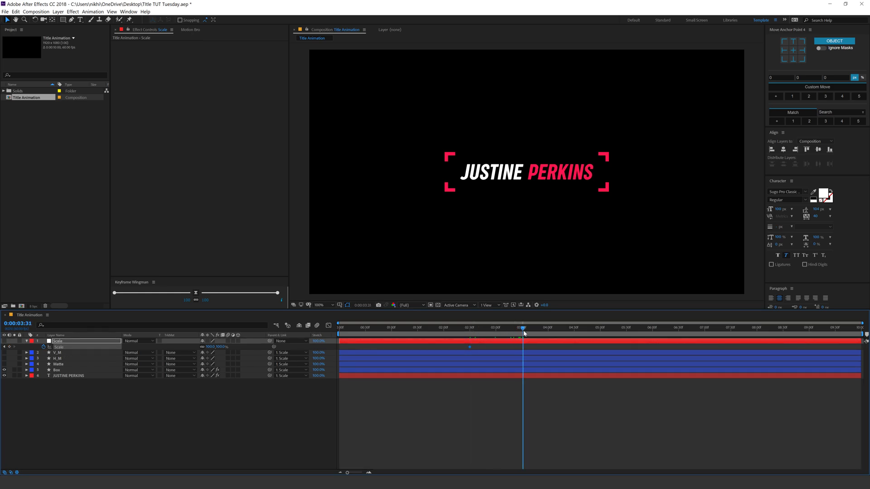
{"action": "left_click", "coordinate": [225, 347]}
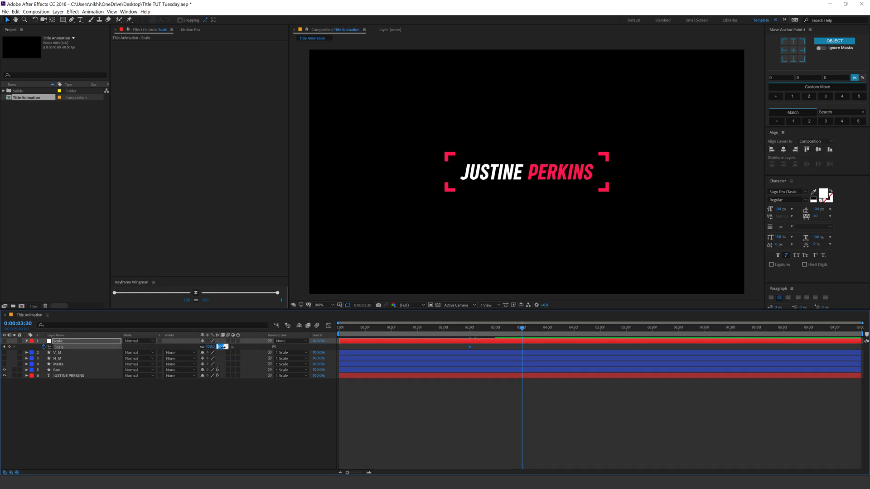
{"action": "type", "text": "95"}
{"action": "key", "text": "Return"}
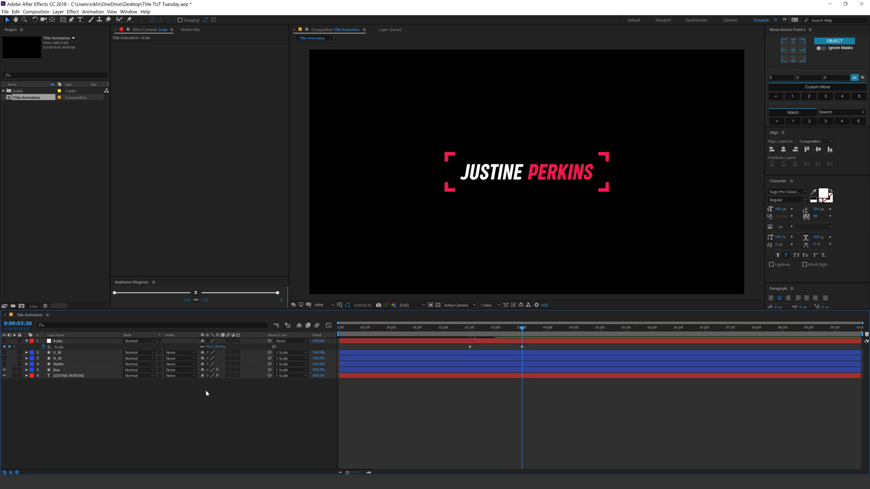
{"action": "left_click_drag", "start_coordinate": [460, 346], "coordinate": [550, 351]}
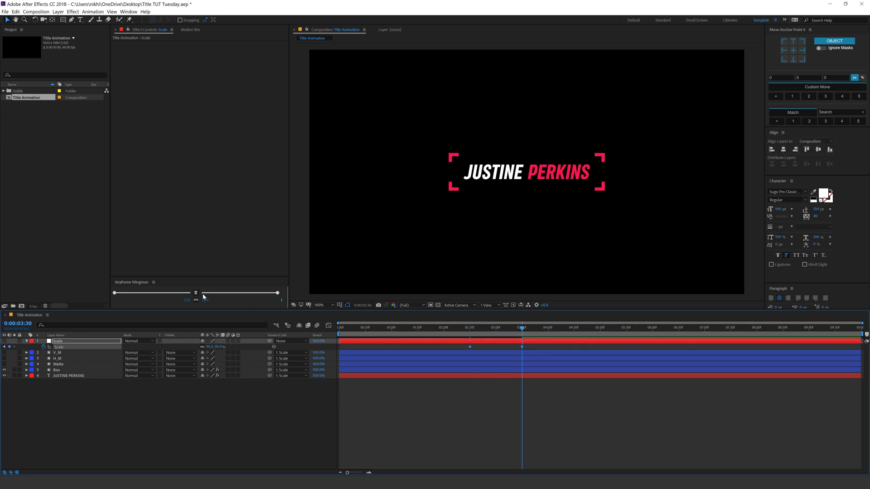
{"action": "left_click", "coordinate": [197, 295]}
Step: Play back the null's scale animation and end the work area at about 0:00:04:01
{"action": "left_click", "coordinate": [457, 328]}
{"action": "key", "text": "space"}
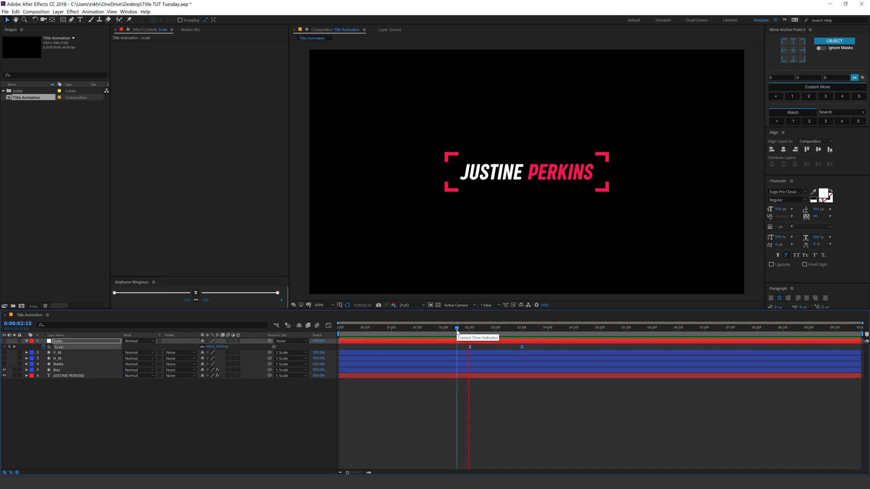
{"action": "left_click_drag", "start_coordinate": [524, 330], "coordinate": [549, 331]}
{"action": "key", "text": "space"}
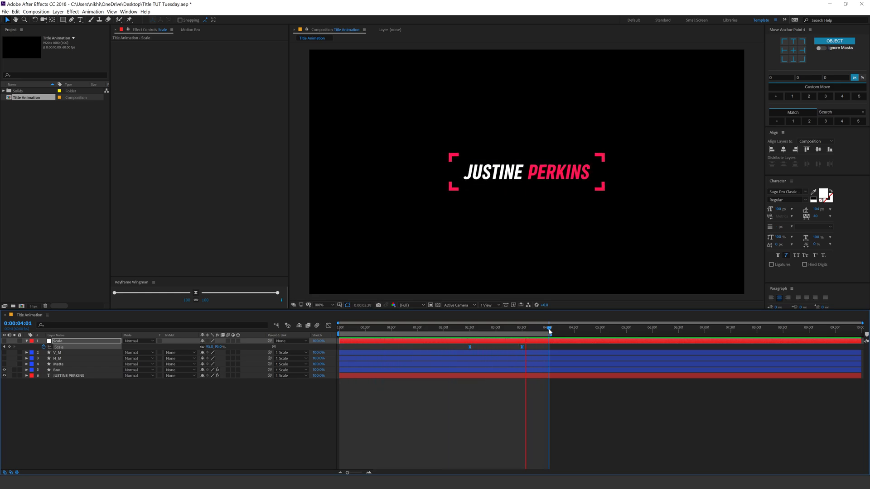
{"action": "left_click", "coordinate": [467, 328]}
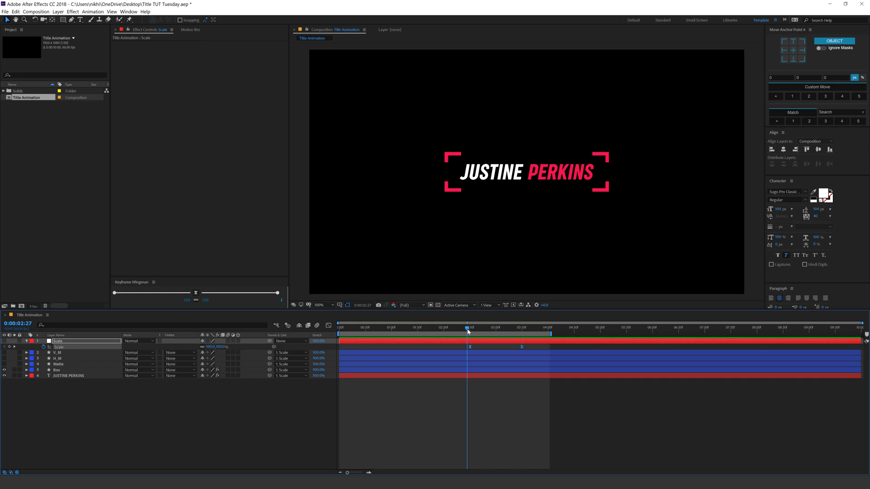
Step: Open the Motion Bro extension and load its +3600 elements pack
{"action": "left_click", "coordinate": [129, 12]}
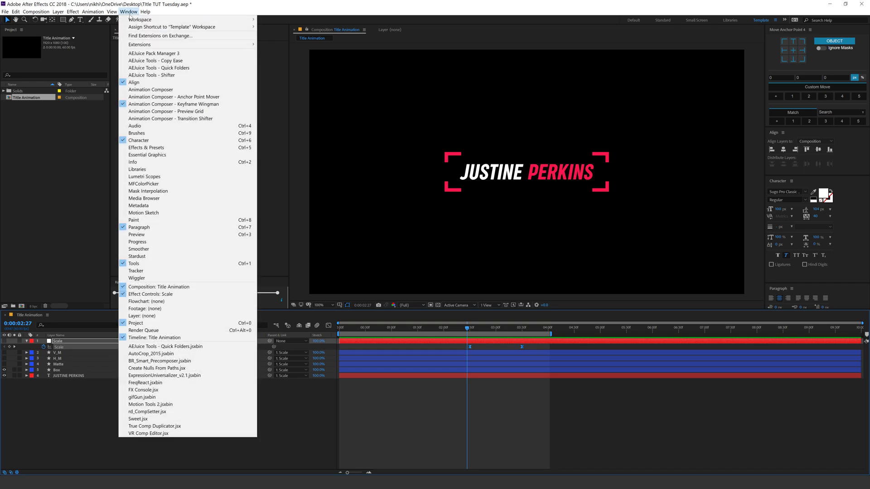
{"action": "mouse_move", "coordinate": [250, 46]}
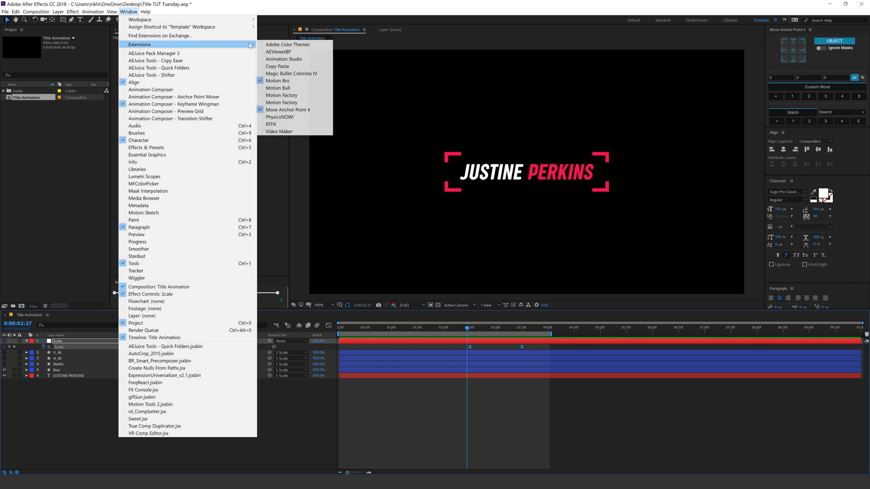
{"action": "left_click", "coordinate": [286, 84]}
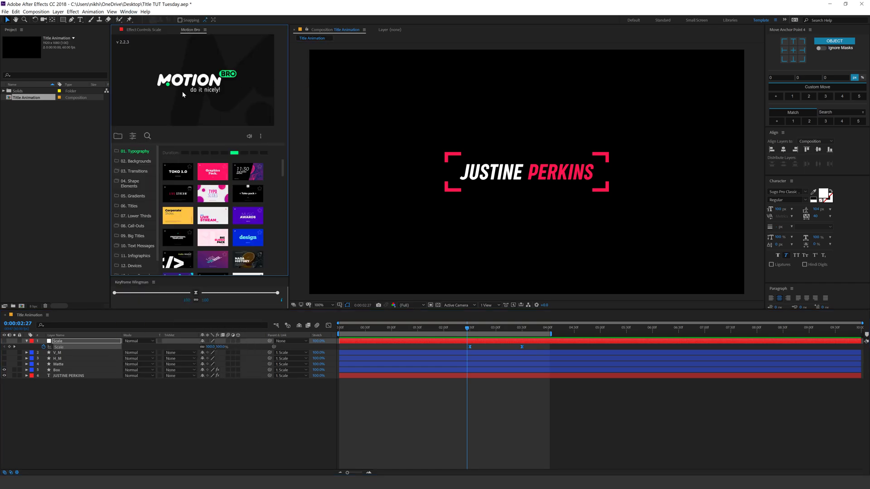
{"action": "left_click", "coordinate": [118, 137]}
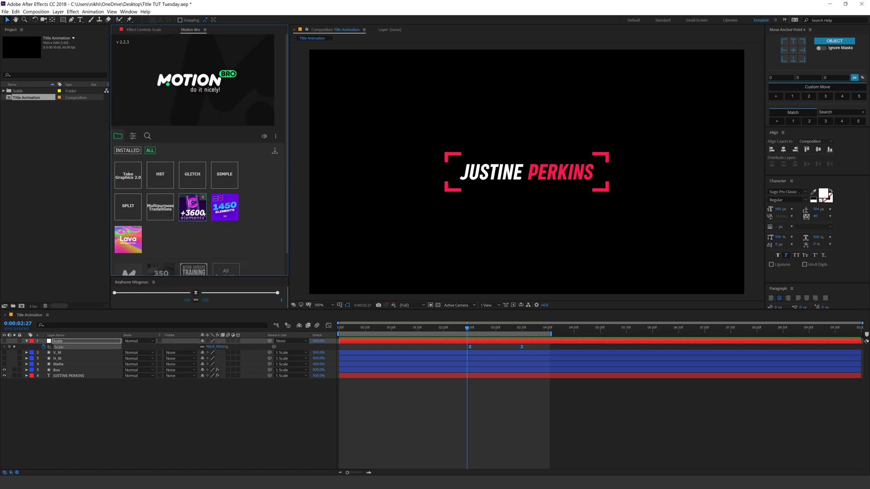
{"action": "left_click", "coordinate": [118, 136]}
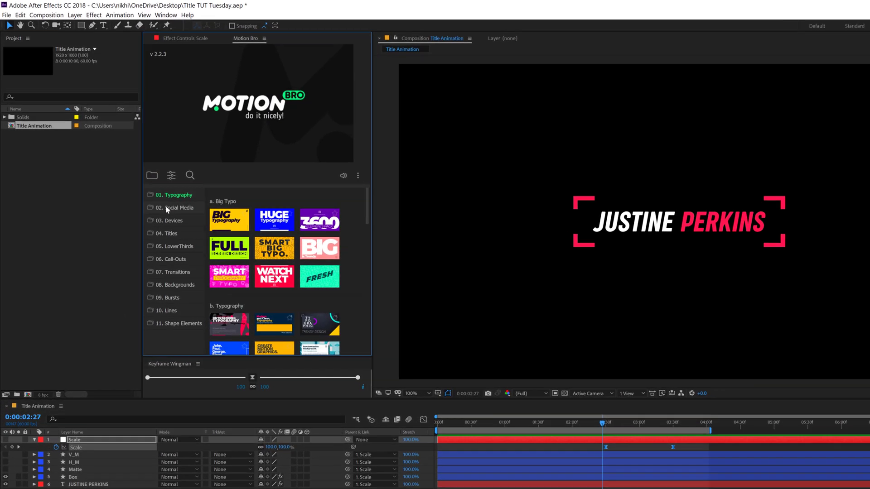
Step: Browse the pack's Titles category and preview the TITLE 012 and TITLE 014 presets
{"action": "left_click", "coordinate": [170, 235]}
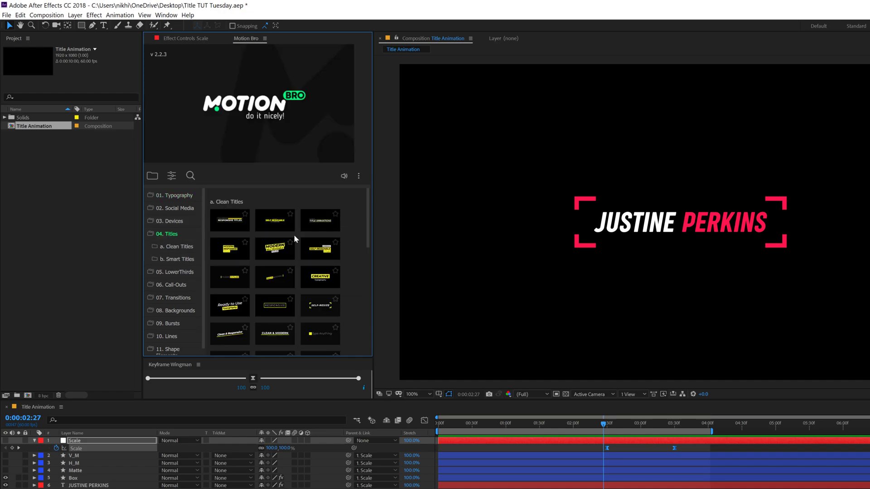
{"action": "mouse_move", "coordinate": [290, 238]}
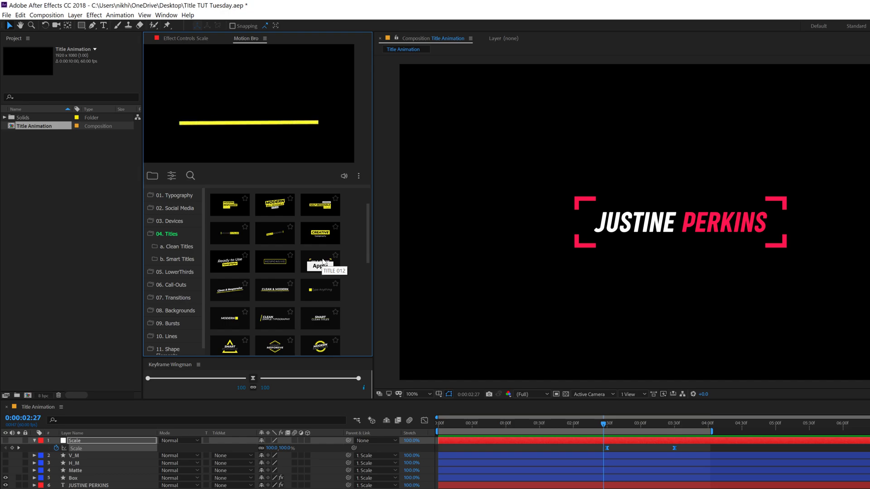
{"action": "mouse_move", "coordinate": [272, 285]}
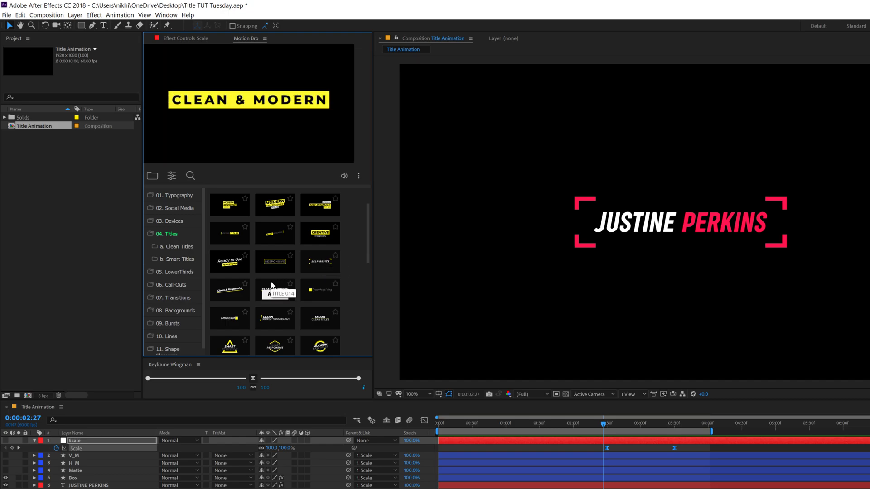
Step: Browse further through the Titles presets and preview TITLE 019
{"action": "scroll", "coordinate": [272, 286], "scroll_direction": "down", "scroll_amount": 3}
{"action": "mouse_move", "coordinate": [225, 257]}
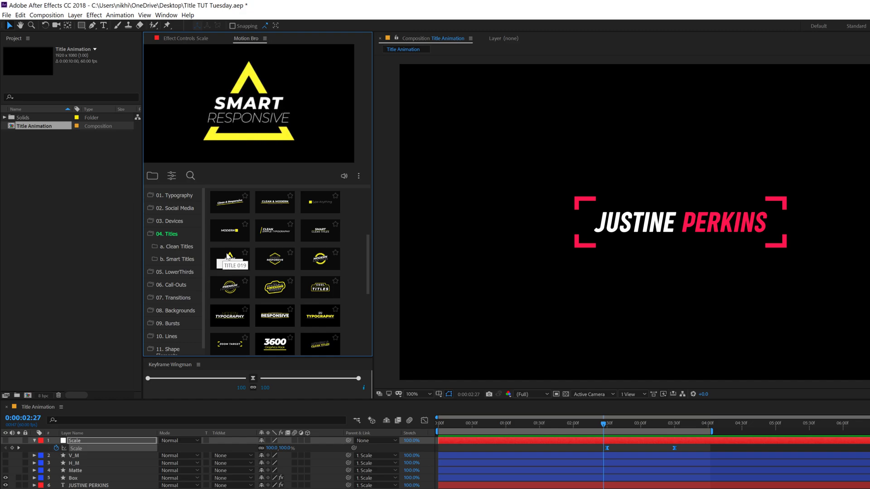
Step: Collapse the open layer properties and hide the Box layer and the name text layer in the Title Animation composition
{"action": "left_click", "coordinate": [18, 466]}
{"action": "key", "text": "u"}
{"action": "key", "text": "ctrl+a"}
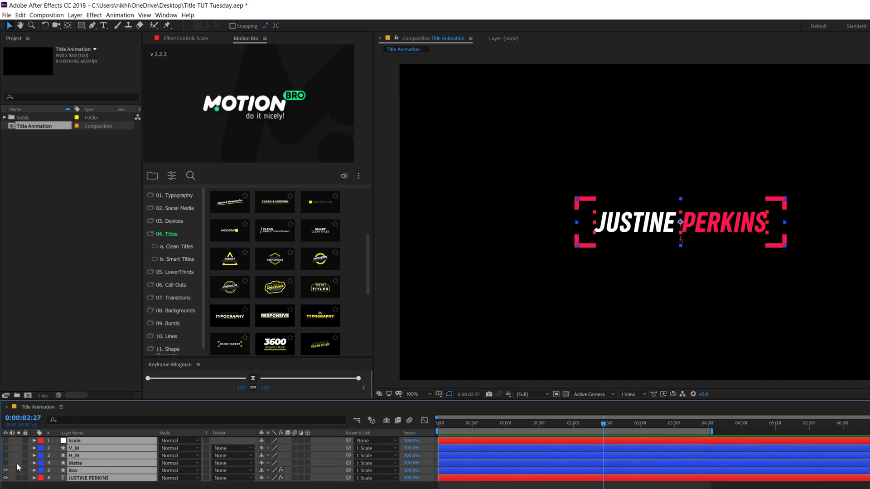
{"action": "left_click_drag", "start_coordinate": [5, 470], "coordinate": [5, 478]}
Step: Preview the ZOOM TARGET title preset and apply it to the Title Animation composition
{"action": "mouse_move", "coordinate": [280, 320]}
{"action": "mouse_move", "coordinate": [225, 348]}
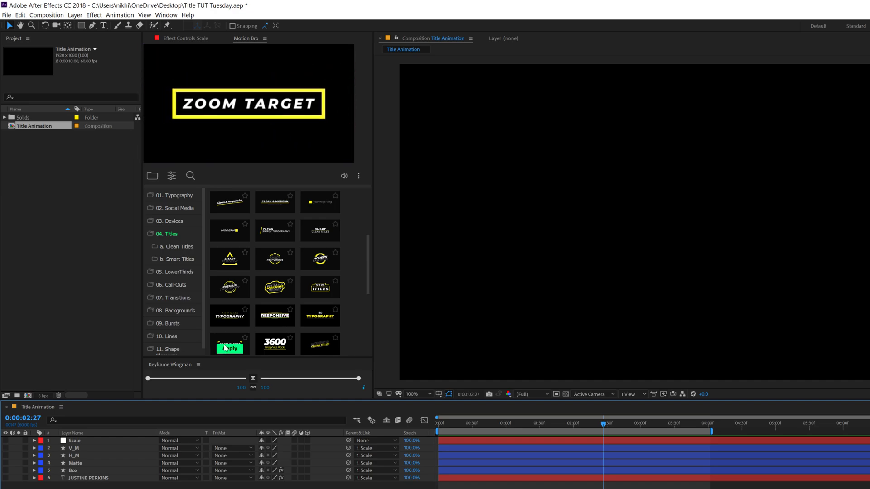
{"action": "left_click", "coordinate": [230, 349]}
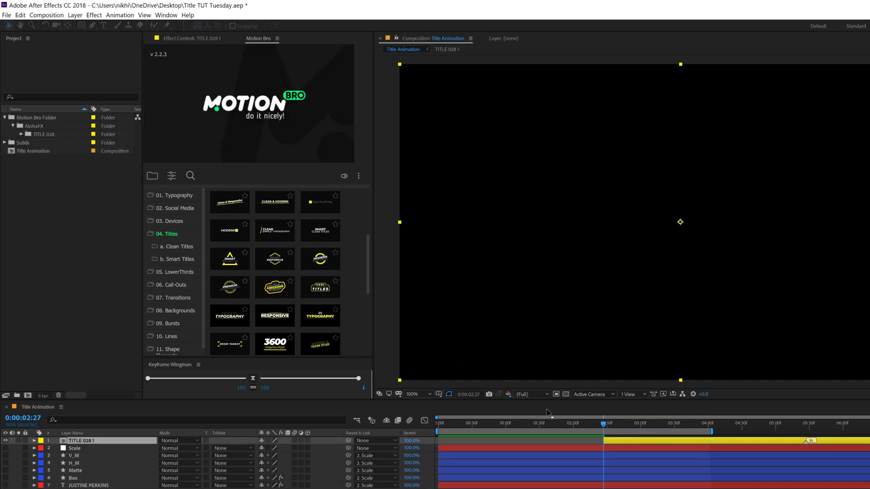
Step: Shift the TITLE 028 layer to start at the beginning of the timeline and scrub through its animation to 0:00:03:27
{"action": "left_click_drag", "start_coordinate": [608, 439], "coordinate": [444, 441]}
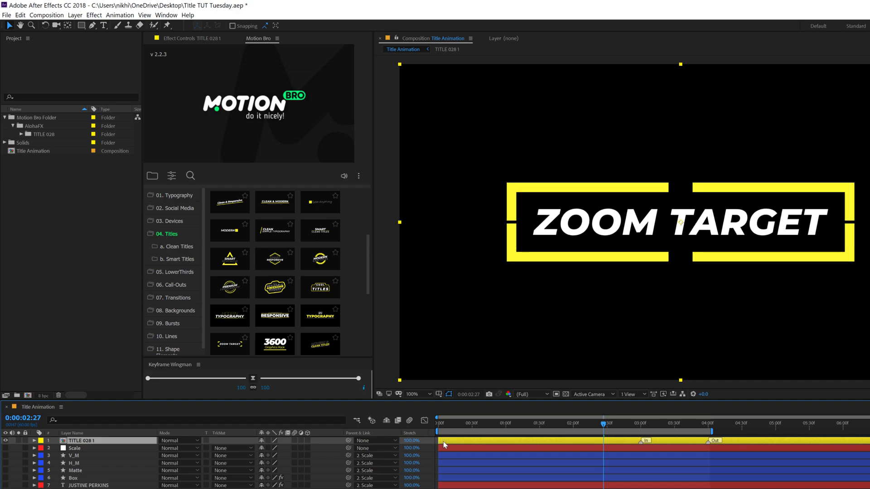
{"action": "left_click", "coordinate": [458, 425]}
{"action": "left_click_drag", "start_coordinate": [539, 434], "coordinate": [674, 430]}
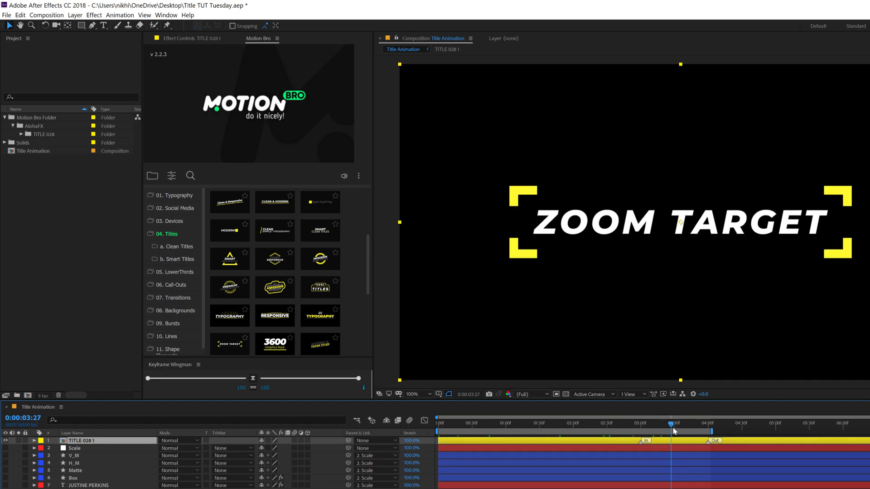